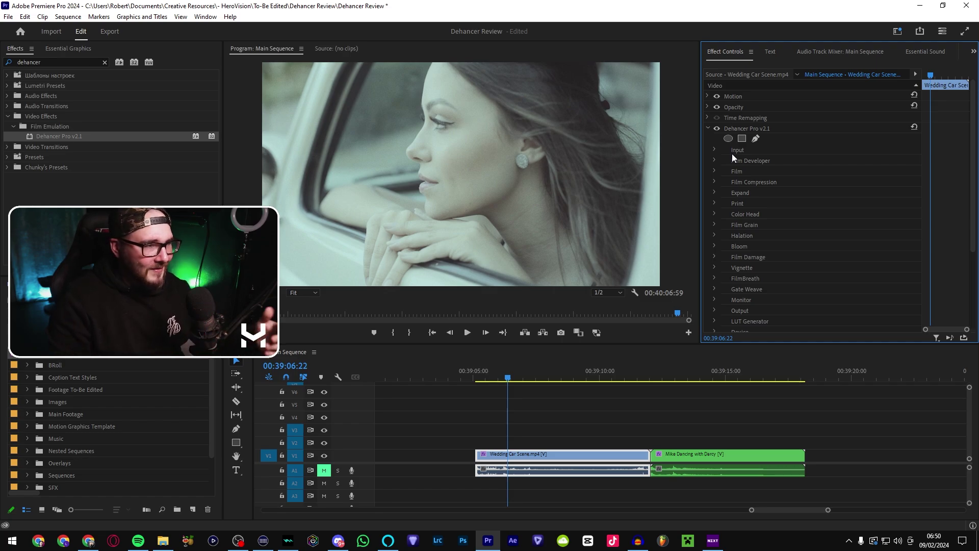
- Switch off Dehancer's Film stage for a neutral image
{"action": "left_click", "coordinate": [715, 172]}
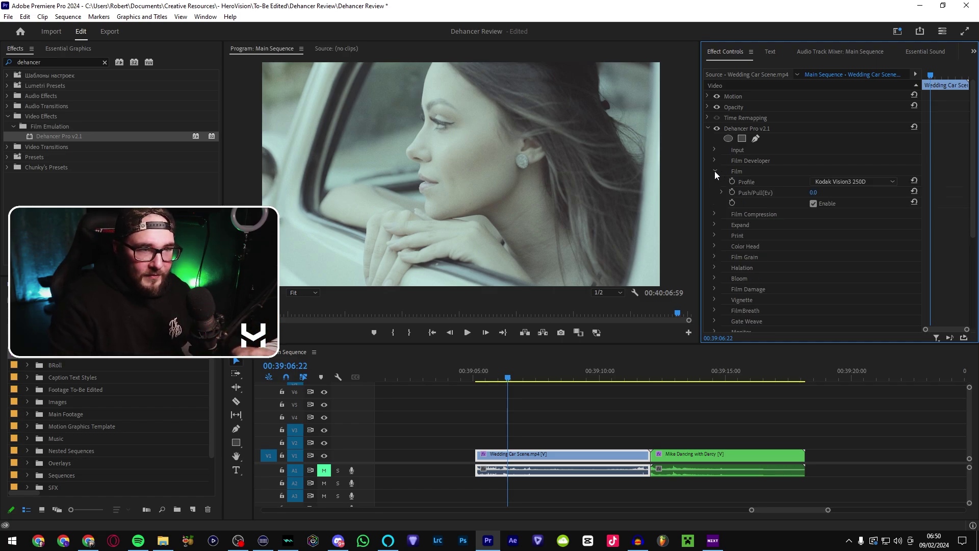
{"action": "left_click", "coordinate": [813, 203]}
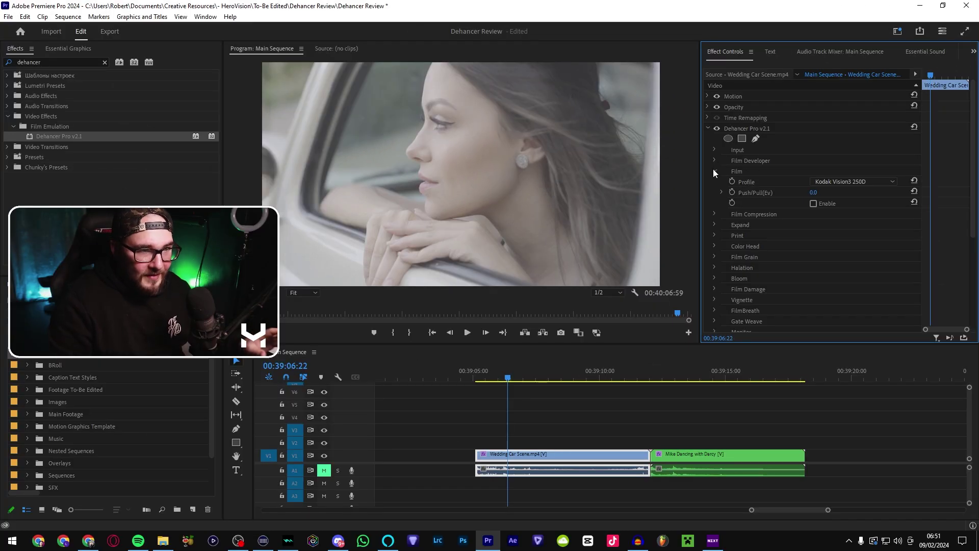
{"action": "left_click", "coordinate": [714, 172]}
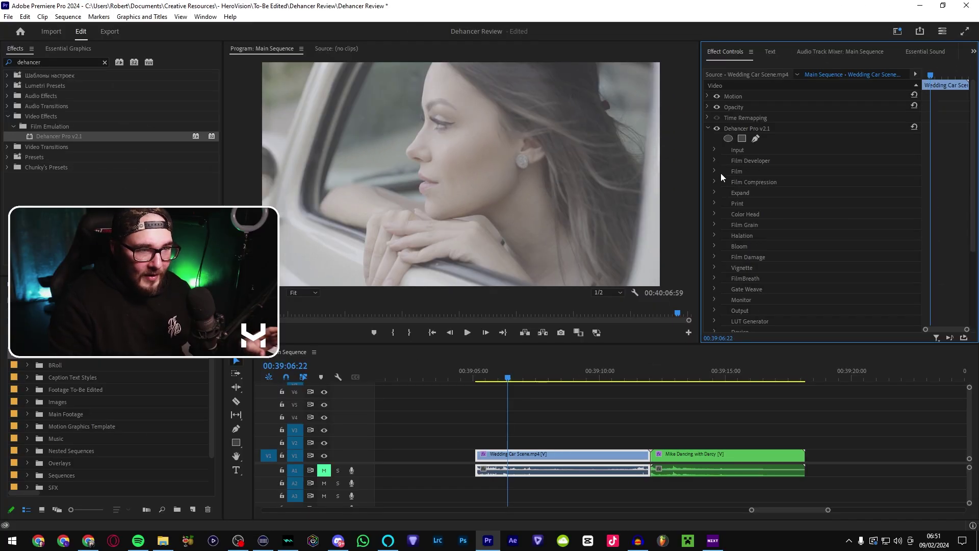
- Browse the camera profiles for Input Source, then set Source back to Rec.709
{"action": "left_click", "coordinate": [715, 150]}
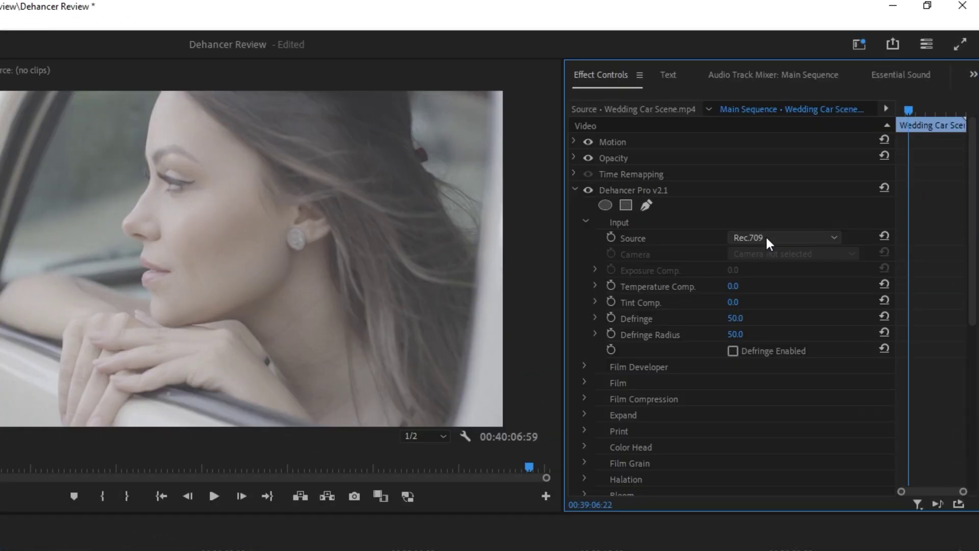
{"action": "left_click", "coordinate": [836, 158]}
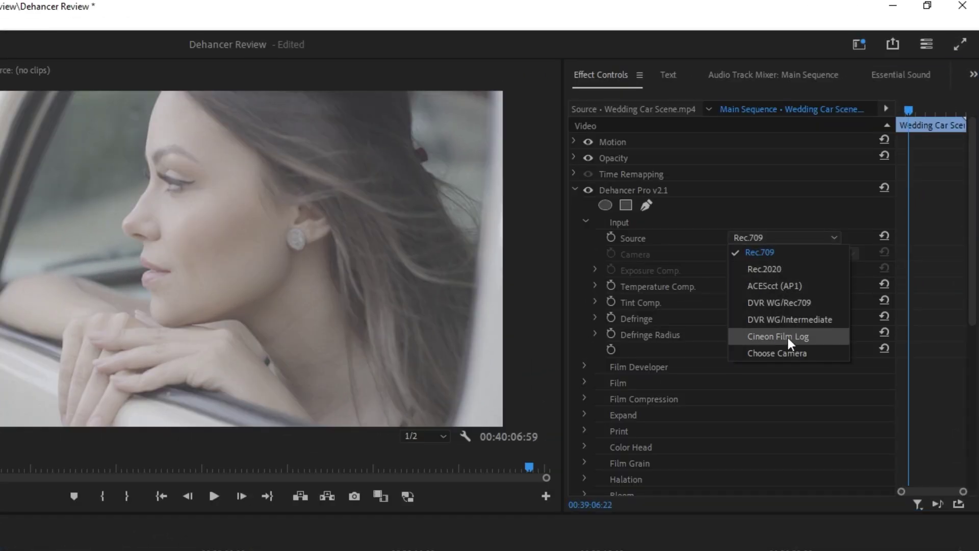
{"action": "left_click", "coordinate": [786, 351]}
{"action": "left_click", "coordinate": [768, 255]}
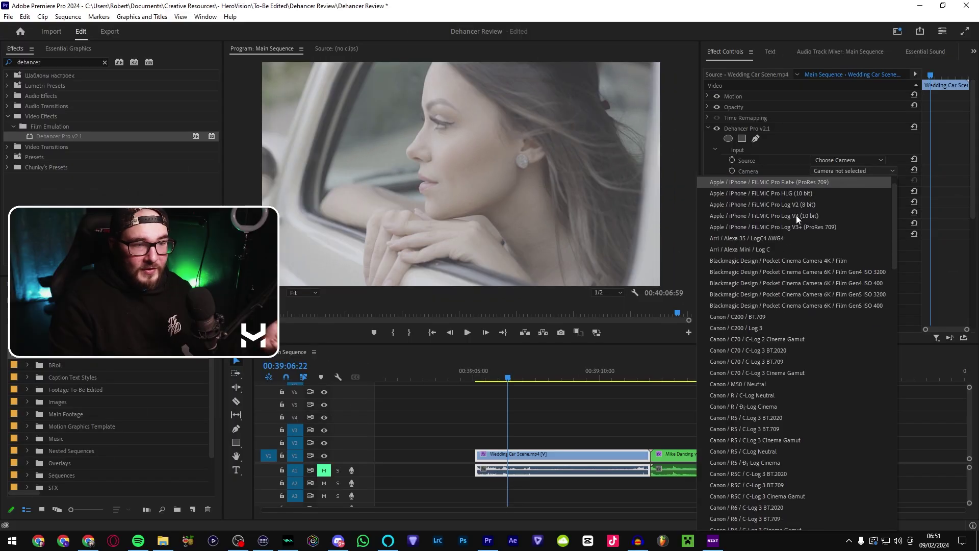
{"action": "scroll", "coordinate": [708, 321], "scroll_direction": "down", "scroll_amount": 10}
{"action": "scroll", "coordinate": [796, 215], "scroll_direction": "down", "scroll_amount": 8}
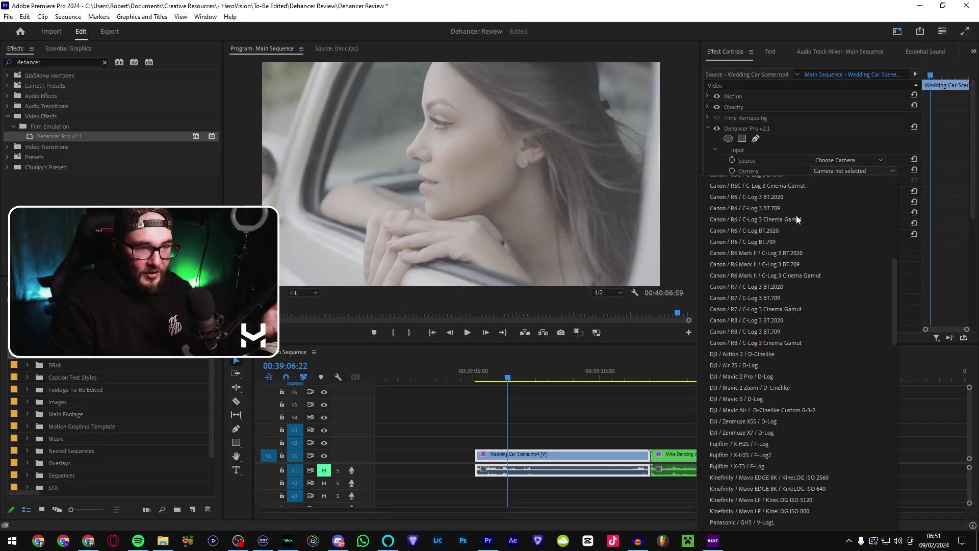
{"action": "scroll", "coordinate": [794, 216], "scroll_direction": "down", "scroll_amount": 15}
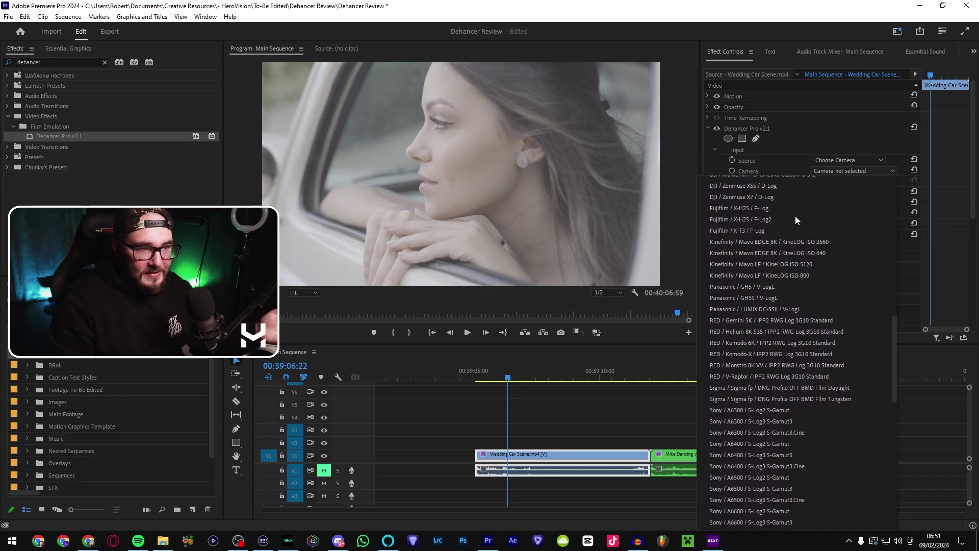
{"action": "scroll", "coordinate": [748, 219], "scroll_direction": "down", "scroll_amount": 4}
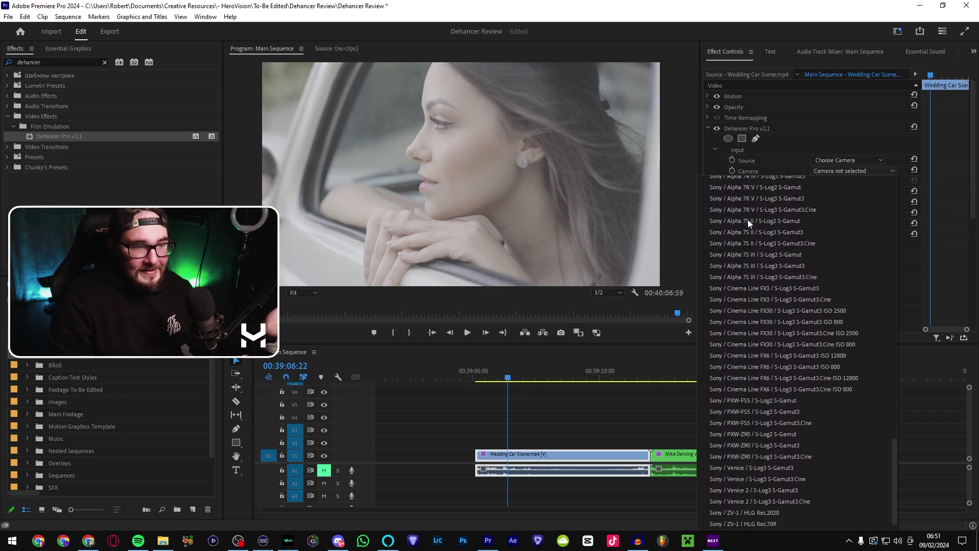
{"action": "left_click", "coordinate": [948, 277]}
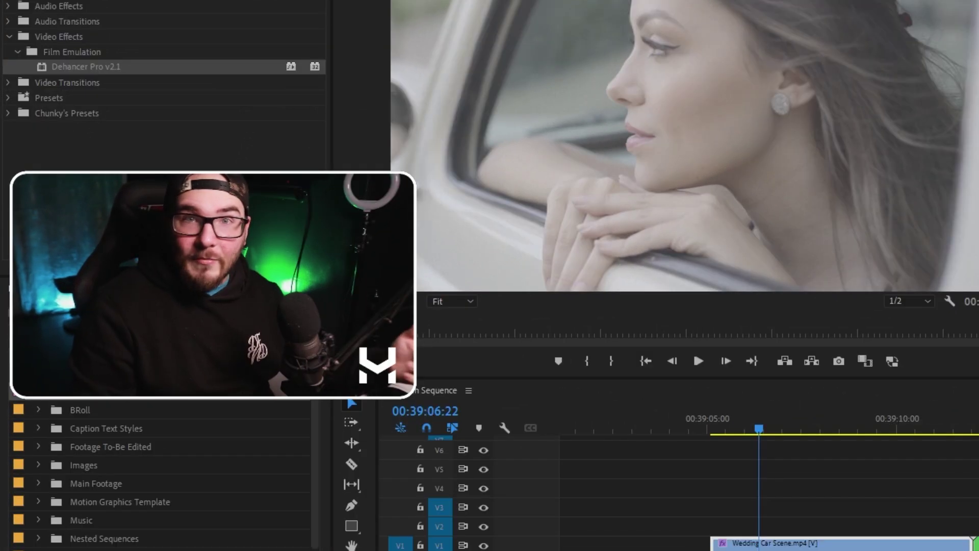
{"action": "left_click", "coordinate": [847, 161]}
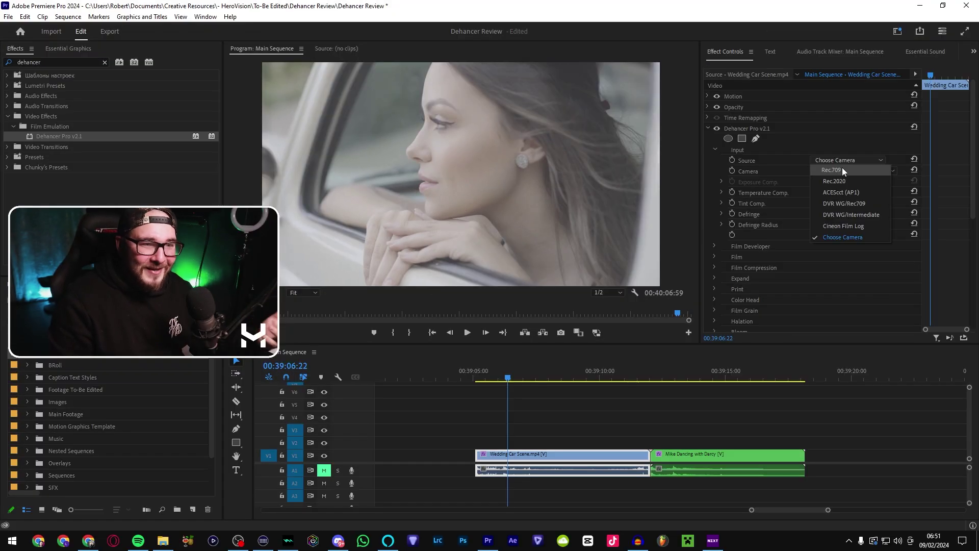
{"action": "left_click", "coordinate": [845, 168]}
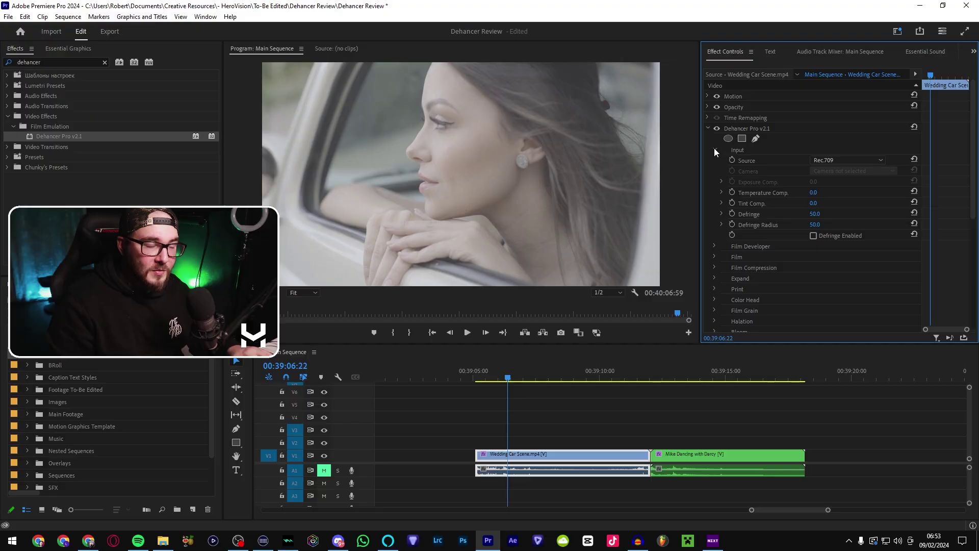
- Change Dehancer's Film profile from Kodak Vision3 250D to Kodak Vision3 500T
{"action": "left_click", "coordinate": [715, 150]}
{"action": "left_click", "coordinate": [713, 170]}
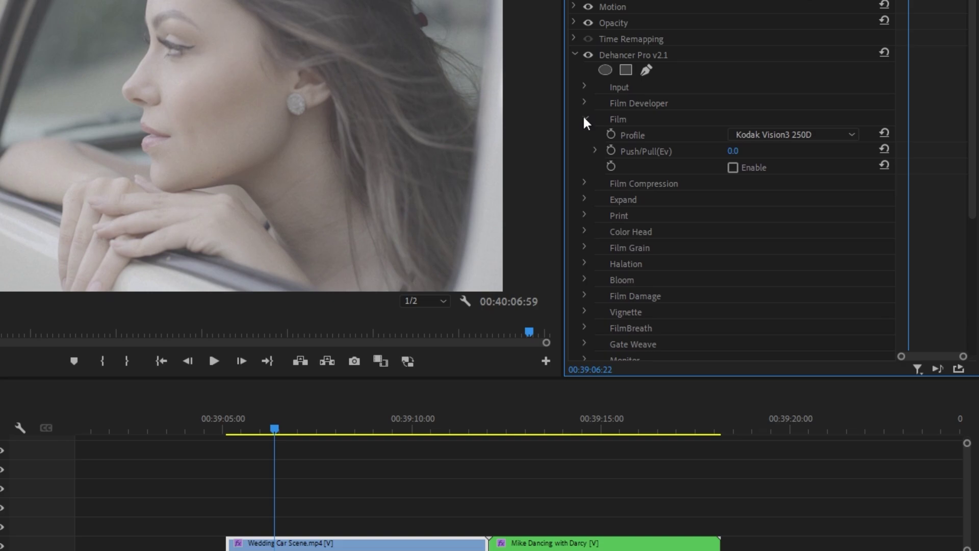
{"action": "left_click", "coordinate": [776, 136]}
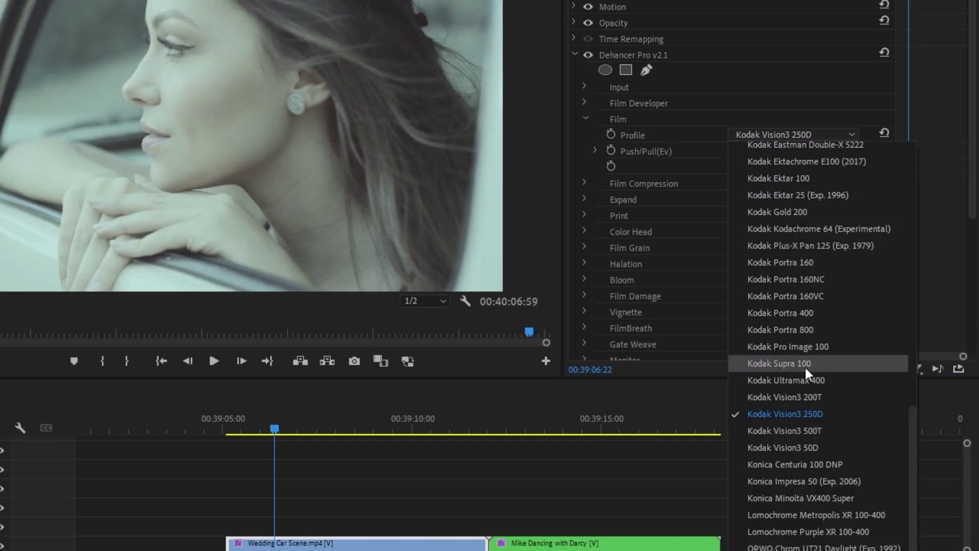
{"action": "left_click", "coordinate": [815, 432]}
{"action": "left_click", "coordinate": [793, 134]}
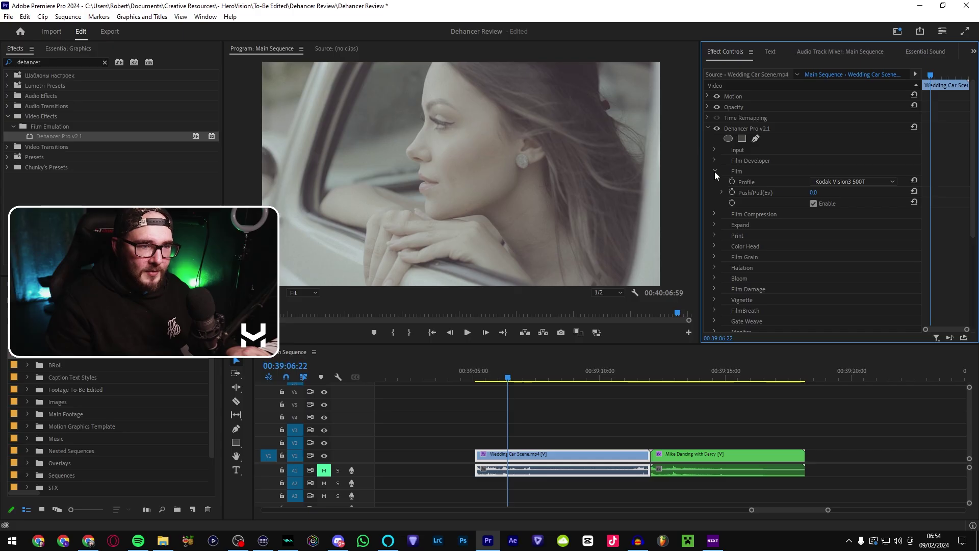
{"action": "left_click", "coordinate": [715, 172]}
- Enable Film Developer with Contrast Boost and Color Boost at 72.0, comparing with Dehancer bypassed
{"action": "left_click", "coordinate": [713, 160]}
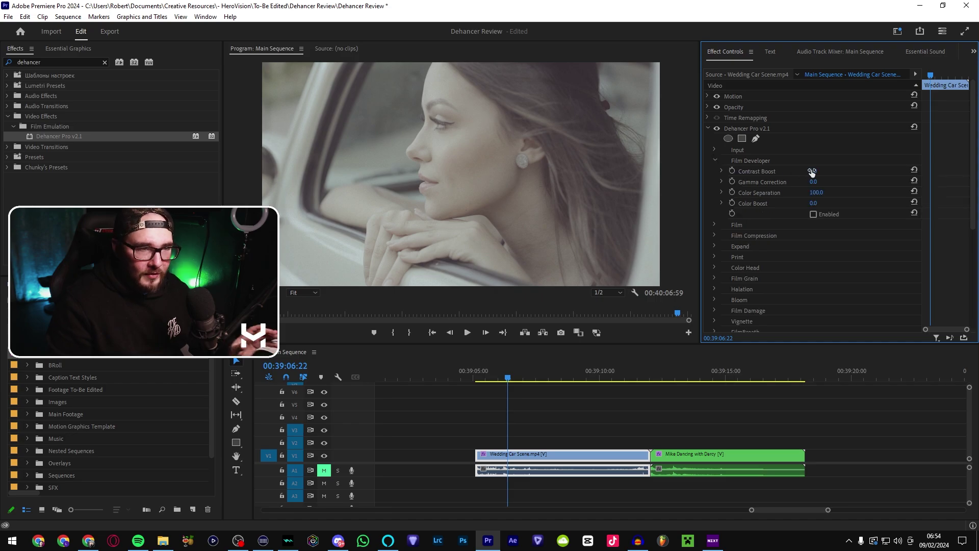
{"action": "left_click", "coordinate": [814, 214]}
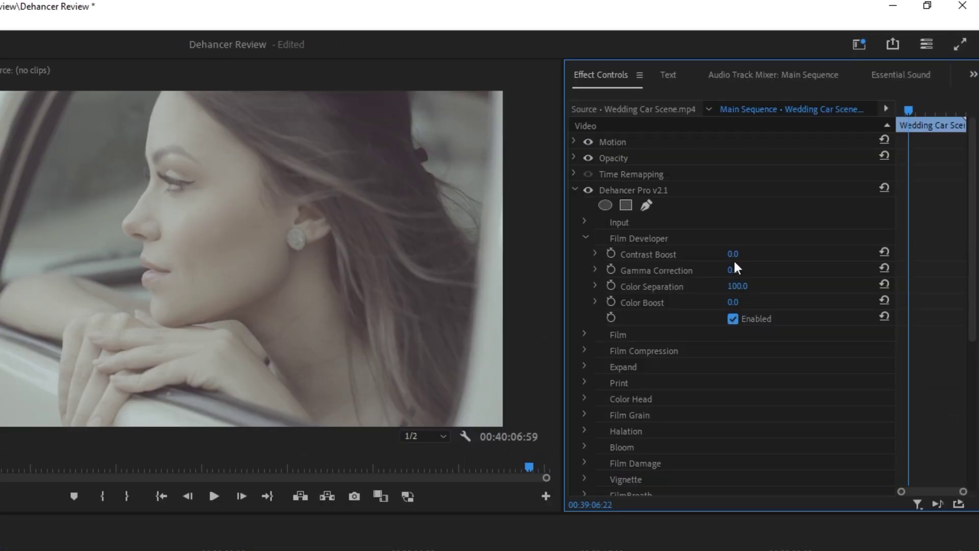
{"action": "left_click_drag", "start_coordinate": [735, 253], "coordinate": [764, 254]}
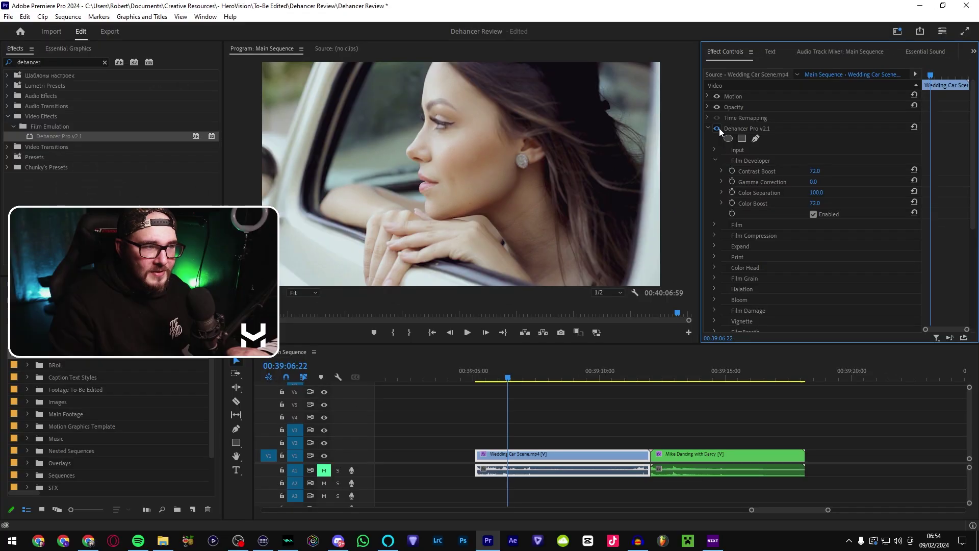
{"action": "left_click", "coordinate": [590, 189]}
{"action": "left_click", "coordinate": [590, 189]}
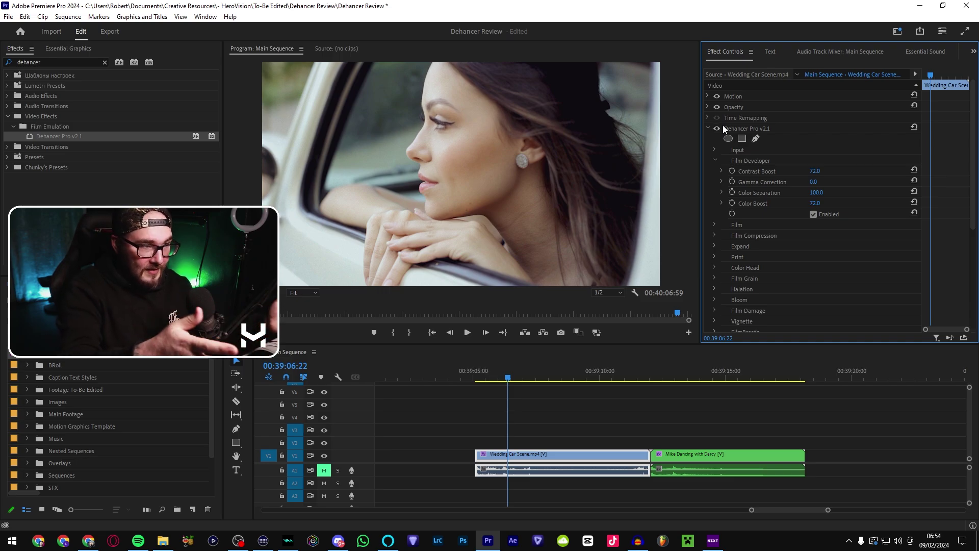
- Enable Film Compression with White Point lowered to 85 and Impact set to 0
{"action": "left_click", "coordinate": [715, 159]}
{"action": "left_click", "coordinate": [715, 182]}
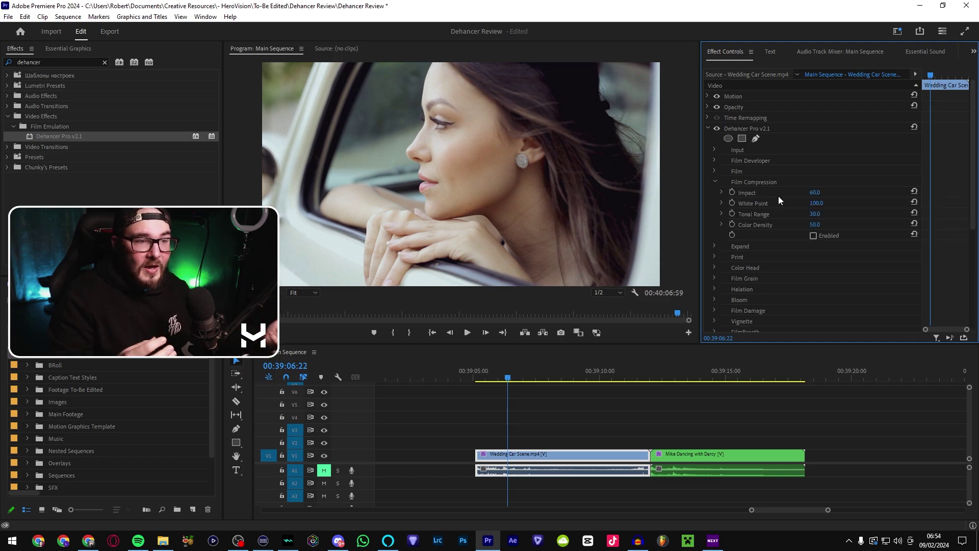
{"action": "left_click", "coordinate": [814, 236]}
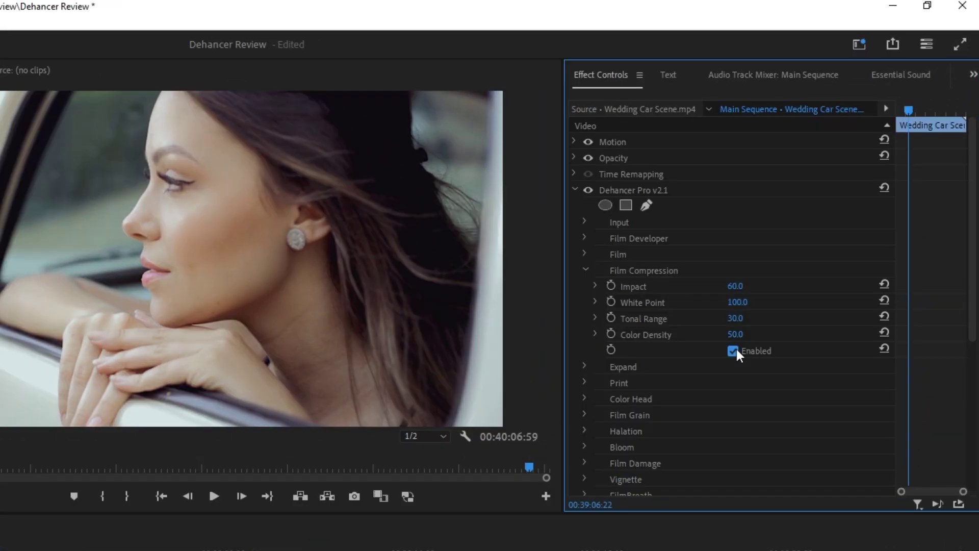
{"action": "type", "text": "85"}
{"action": "key", "text": "Return"}
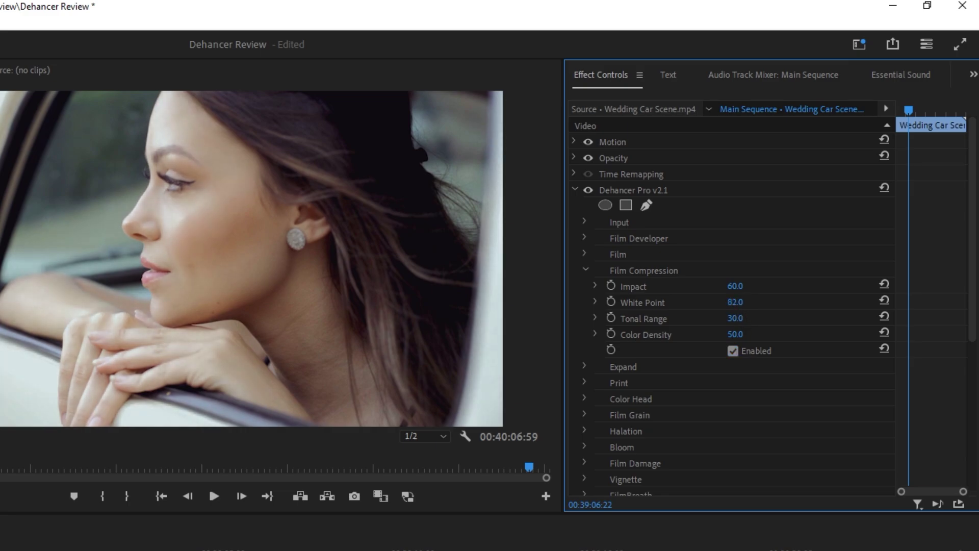
{"action": "type", "text": "0"}
{"action": "key", "text": "Return"}
{"action": "type", "text": "0"}
{"action": "key", "text": "Return"}
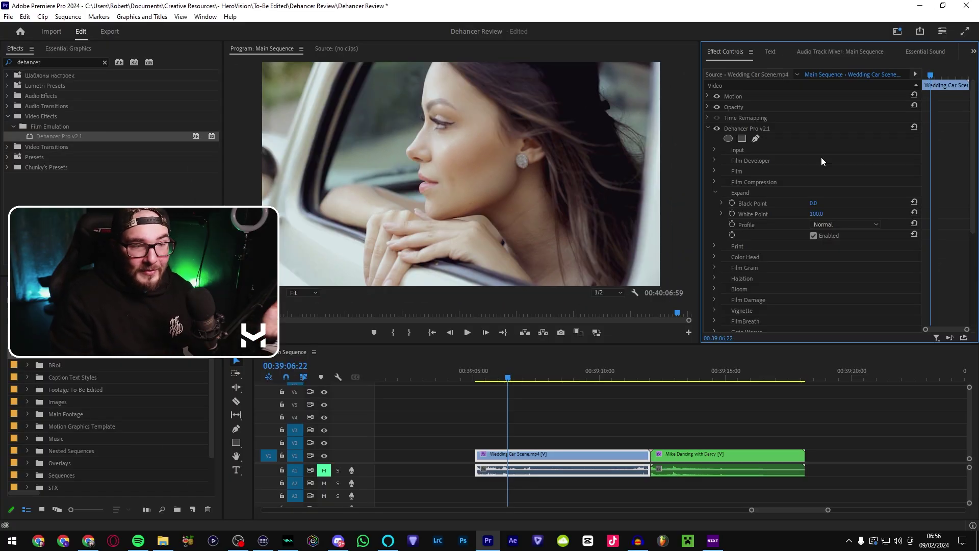
- Check the Film stock, then expand the Print section showing the Linear profile
{"action": "left_click", "coordinate": [716, 170]}
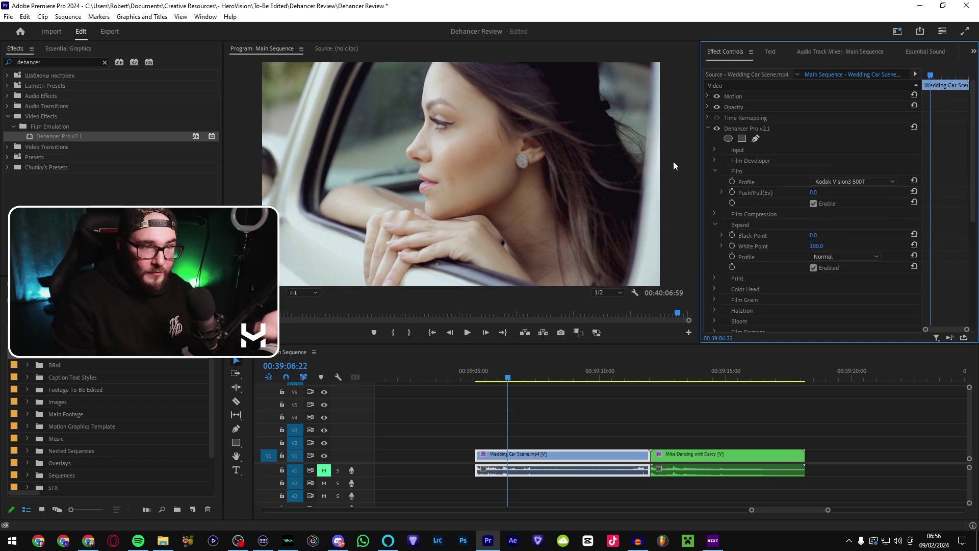
{"action": "left_click", "coordinate": [714, 172]}
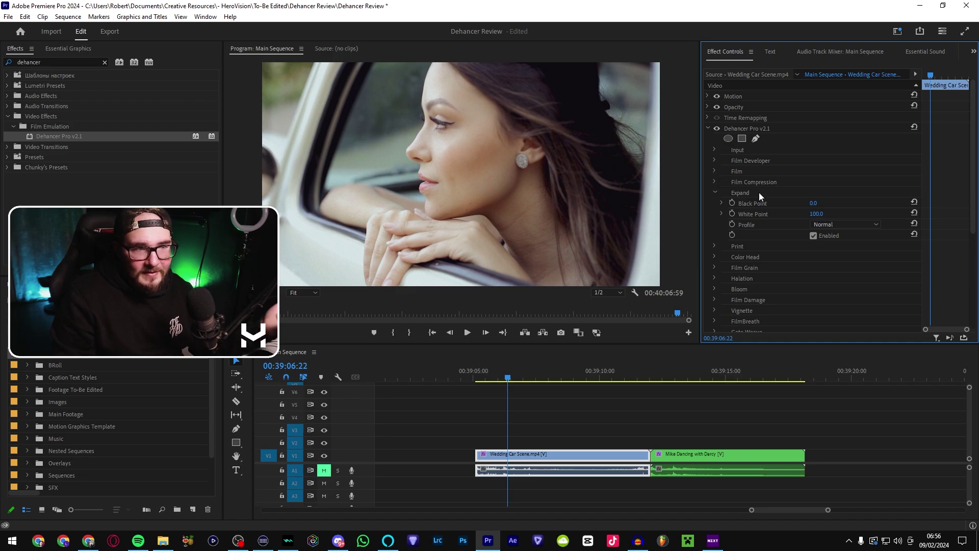
{"action": "left_click", "coordinate": [714, 246]}
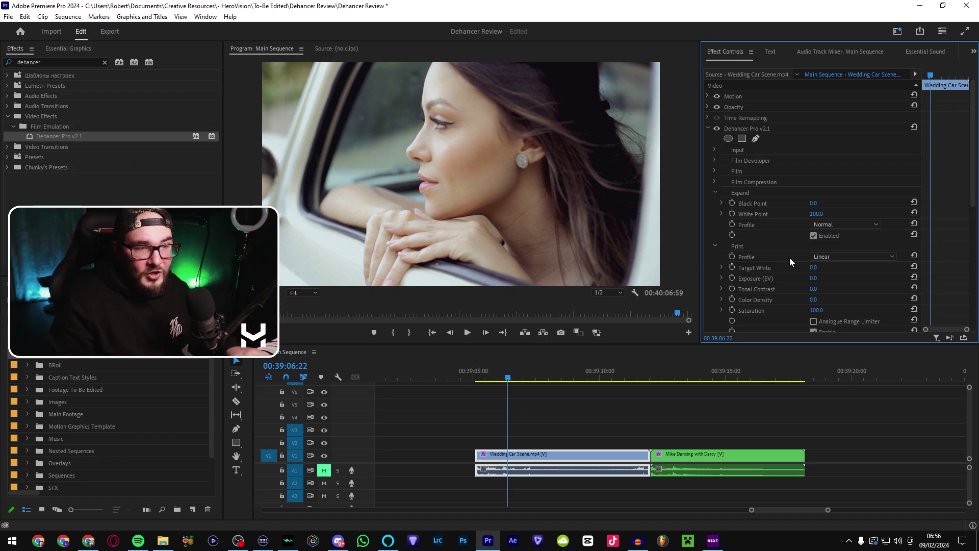
- Set Dehancer's Print profile from Linear to Kodak Endura Glossy Paper
{"action": "left_click", "coordinate": [716, 193]}
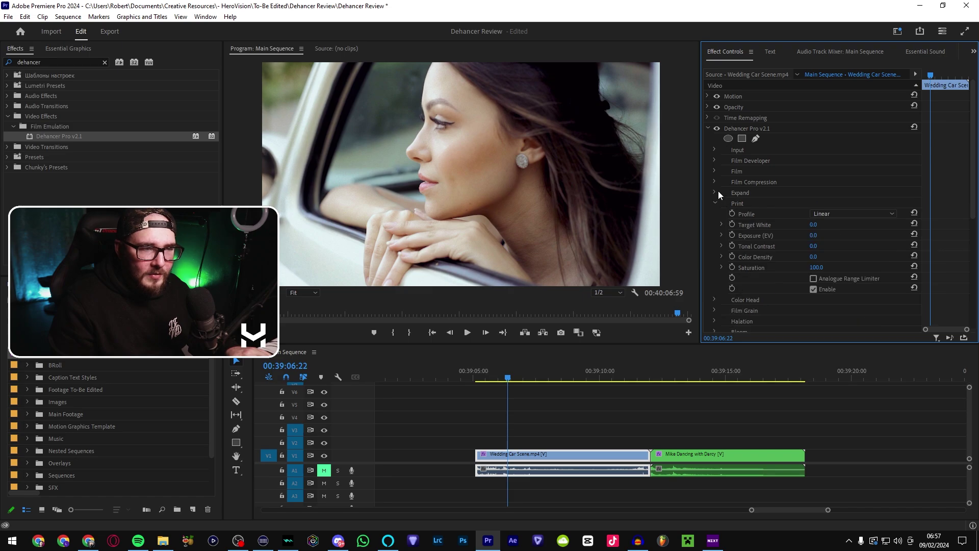
{"action": "scroll", "coordinate": [745, 200], "scroll_direction": "down", "scroll_amount": 2}
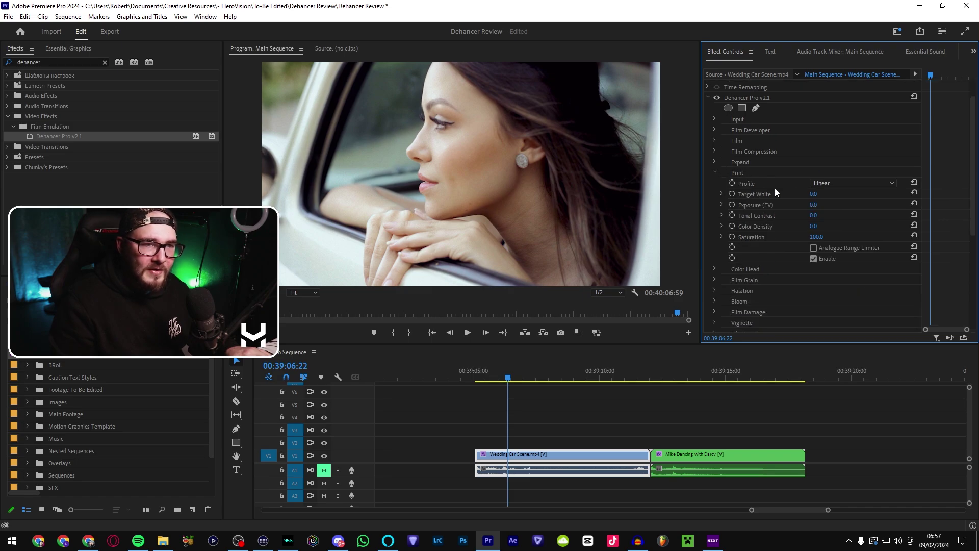
{"action": "left_click", "coordinate": [869, 185]}
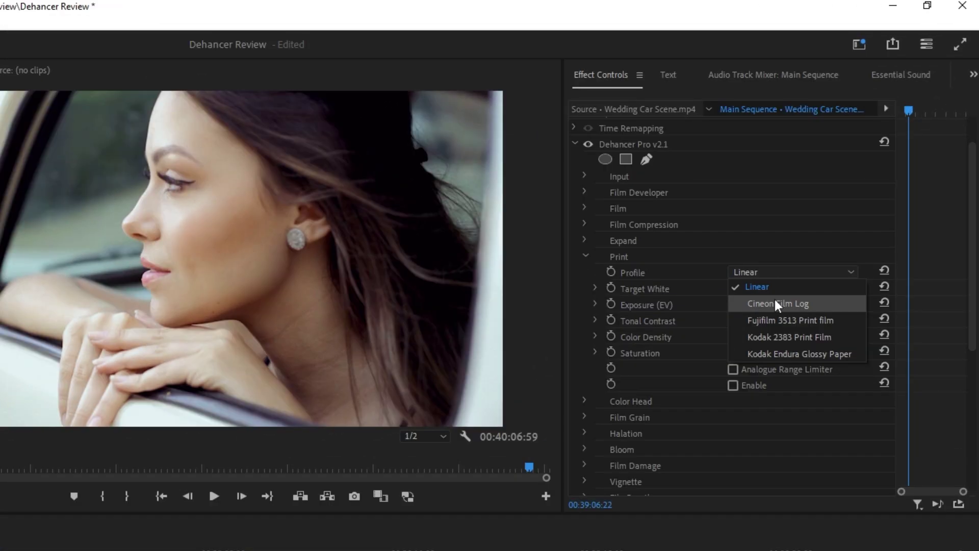
{"action": "left_click", "coordinate": [771, 353]}
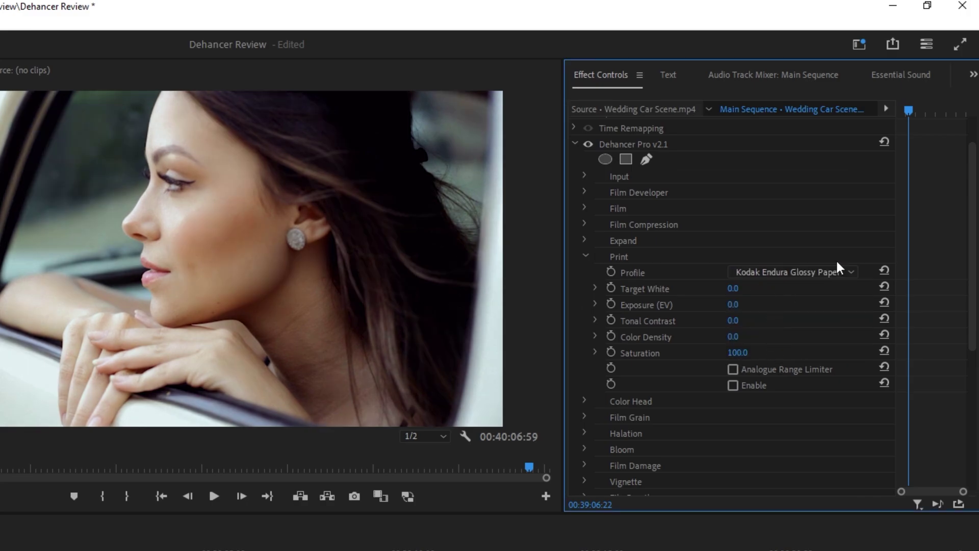
{"action": "left_click", "coordinate": [733, 433]}
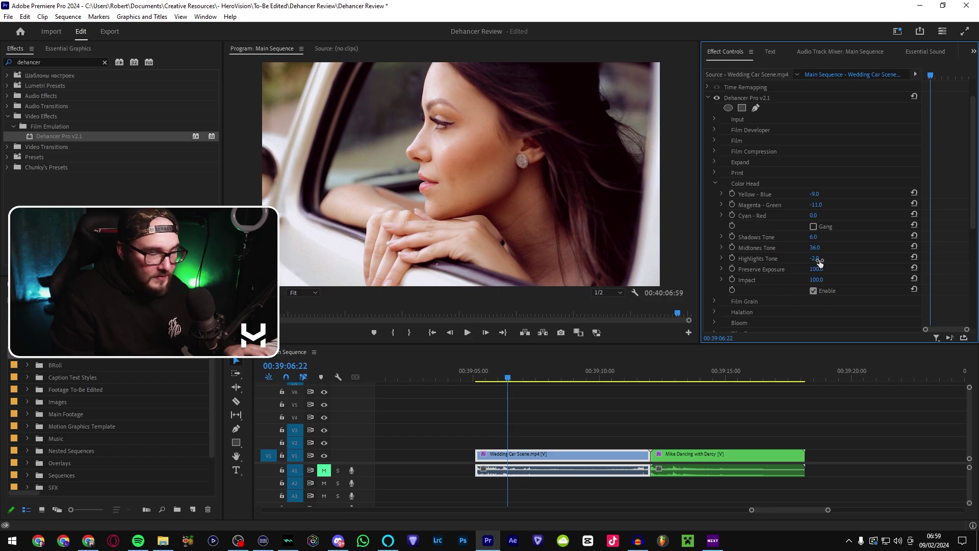
- Collapse the tuned Color Head group and scroll back to the top of Effect Controls
{"action": "left_click", "coordinate": [715, 183]}
{"action": "scroll", "coordinate": [720, 122], "scroll_direction": "up", "scroll_amount": 1}
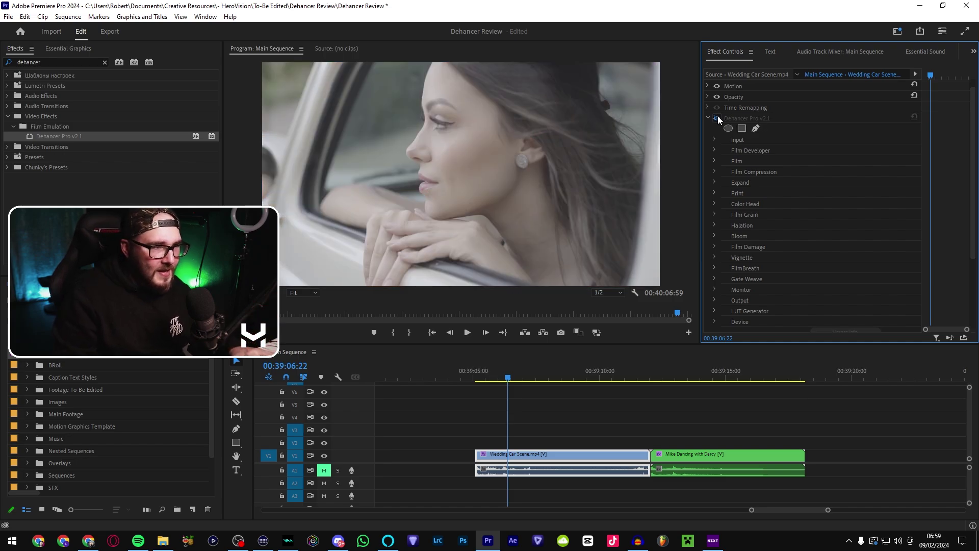
- Compare Dehancer Pro against the ungraded footage, then show Film Grain's 35 mm ISO 250 profile options
{"action": "left_click", "coordinate": [717, 117]}
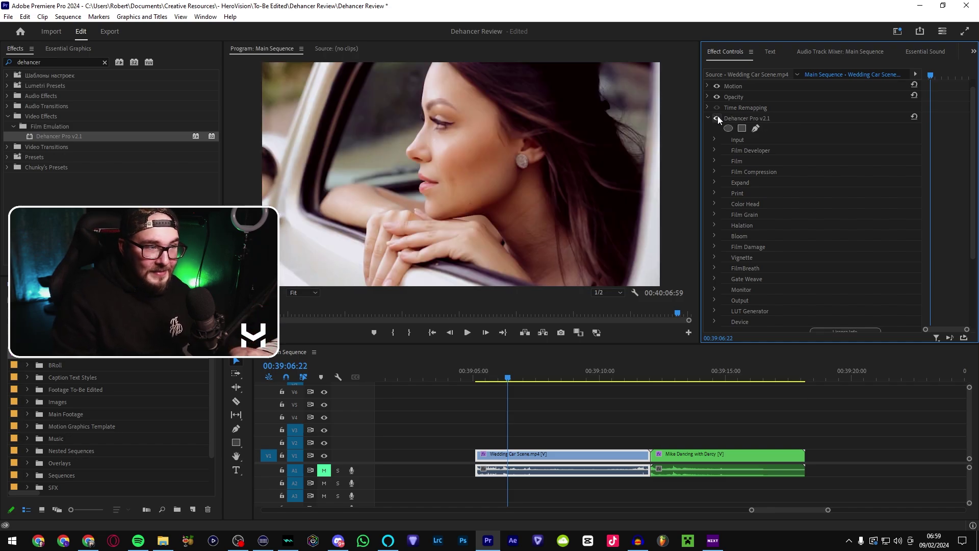
{"action": "left_click", "coordinate": [718, 118]}
{"action": "left_click", "coordinate": [717, 118]}
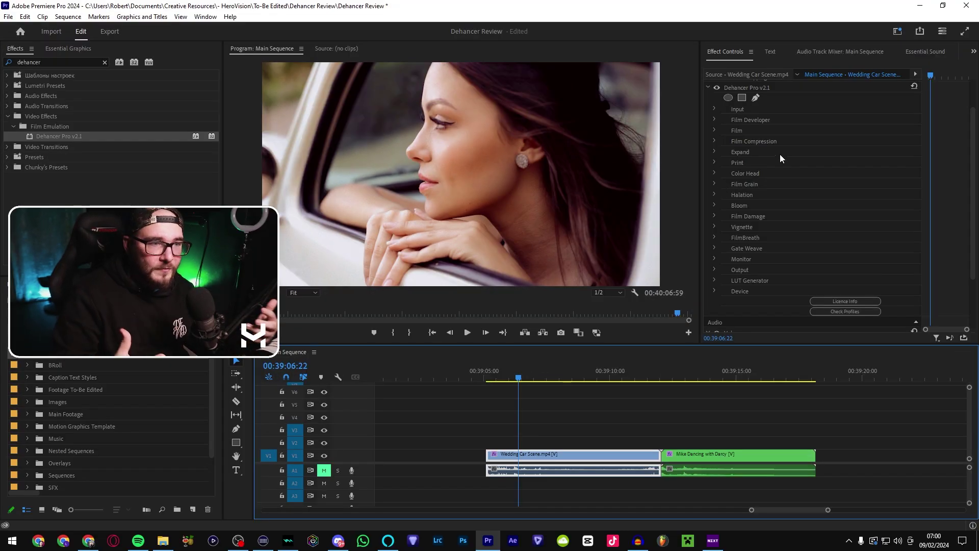
{"action": "left_click", "coordinate": [715, 184]}
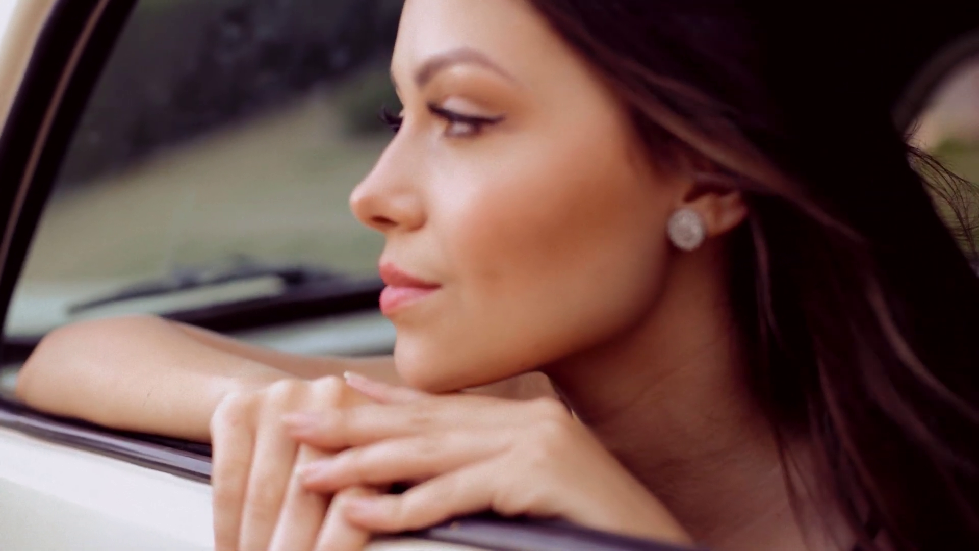
{"action": "left_click", "coordinate": [846, 194]}
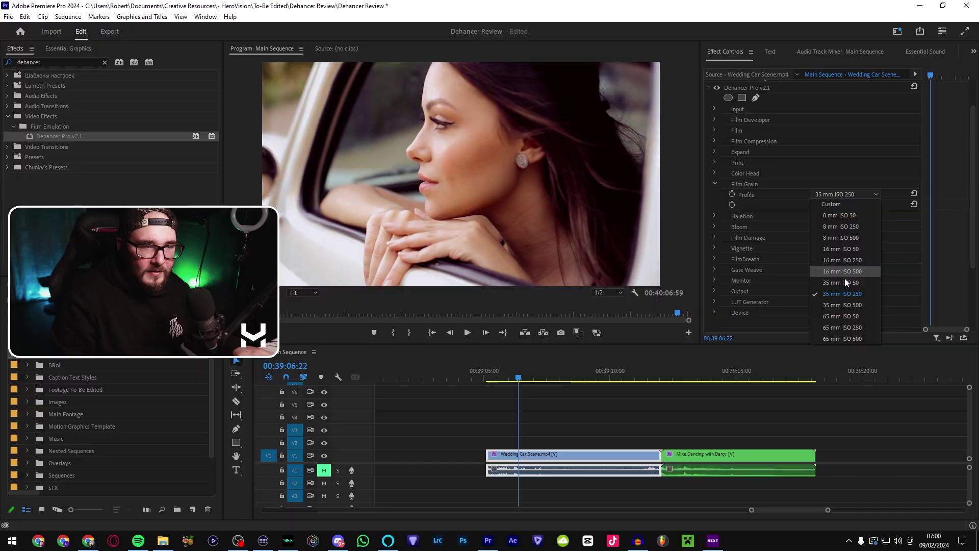
- Try the 8 mm ISO 250 grain, settling on the 35 mm ISO 500 Film Grain profile
{"action": "left_click", "coordinate": [859, 305]}
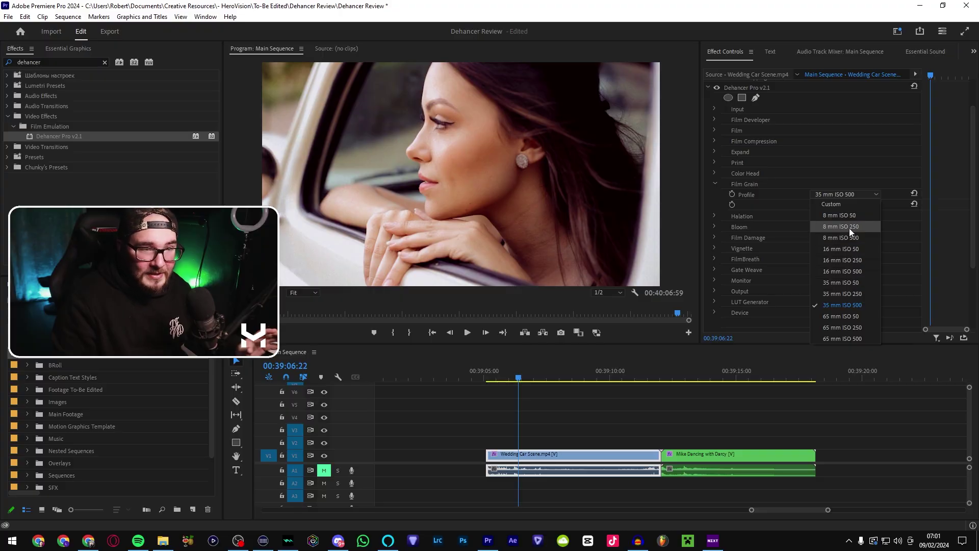
{"action": "left_click", "coordinate": [832, 226]}
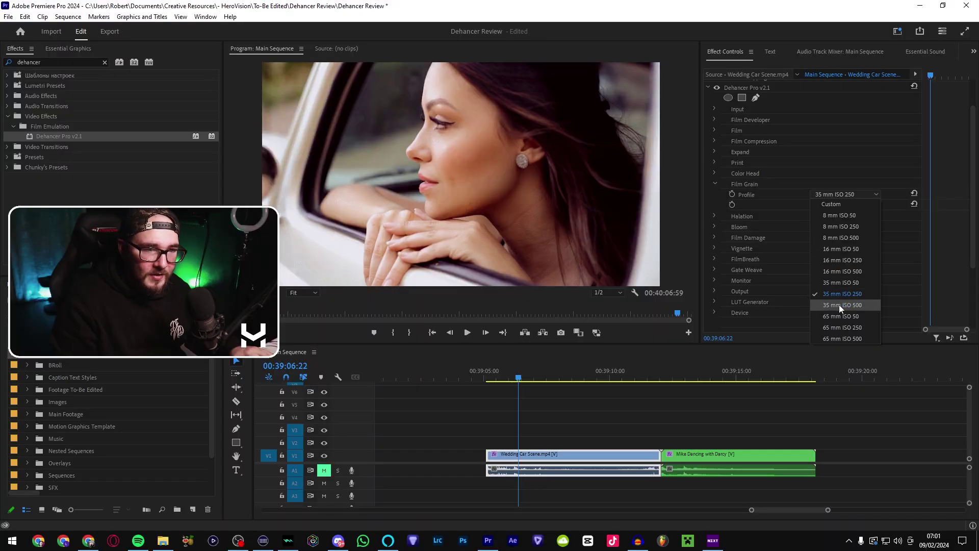
{"action": "left_click", "coordinate": [839, 304]}
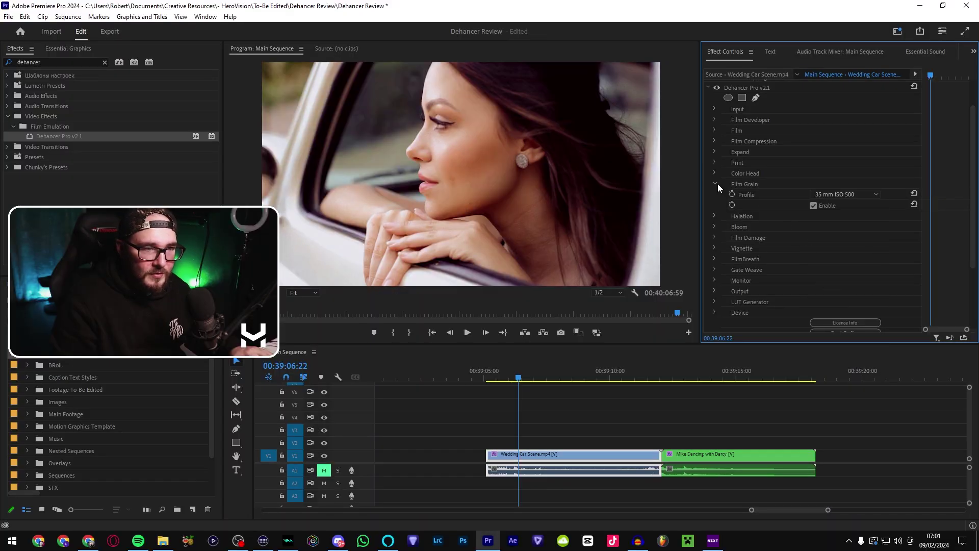
- Enable Halation with the 16 mm / Super 16 No Remjet profile
{"action": "left_click", "coordinate": [714, 215]}
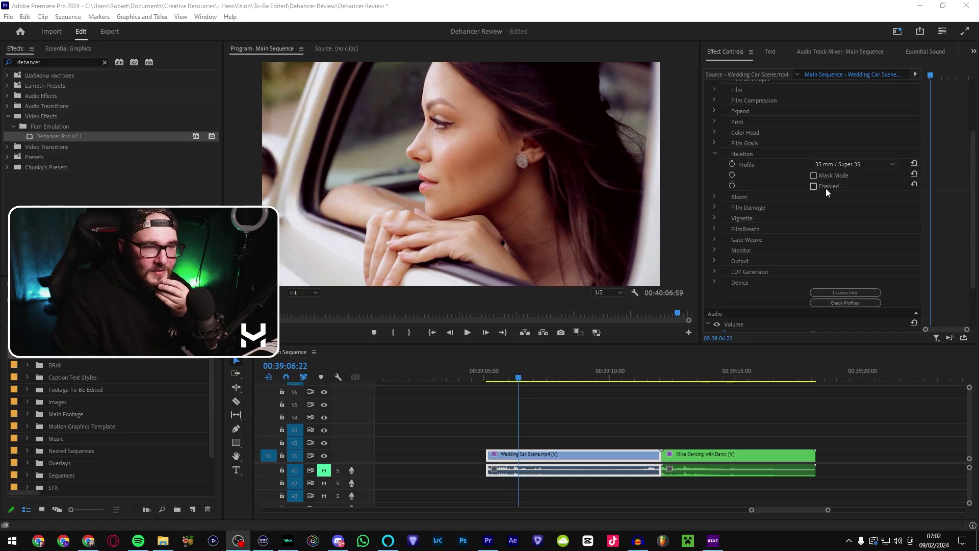
{"action": "left_click", "coordinate": [814, 186]}
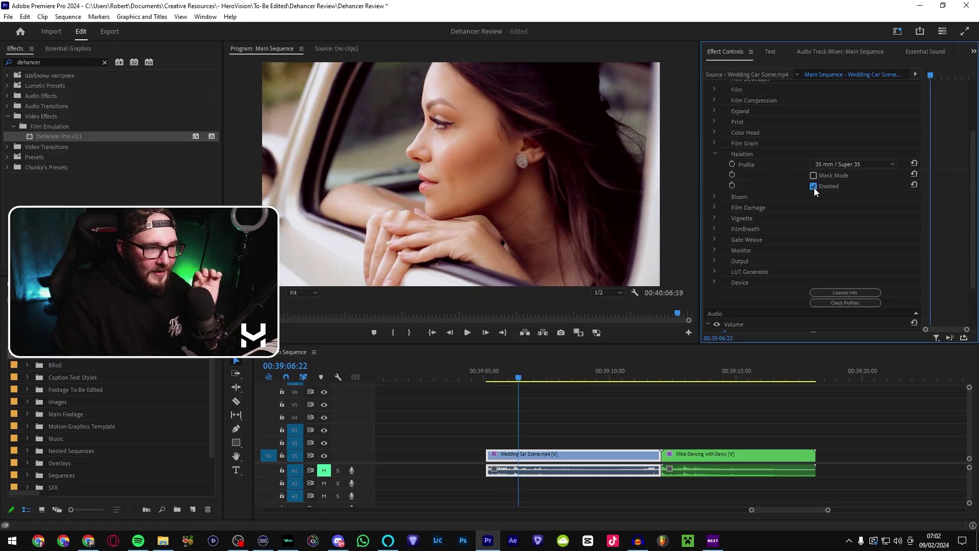
{"action": "left_click", "coordinate": [840, 164]}
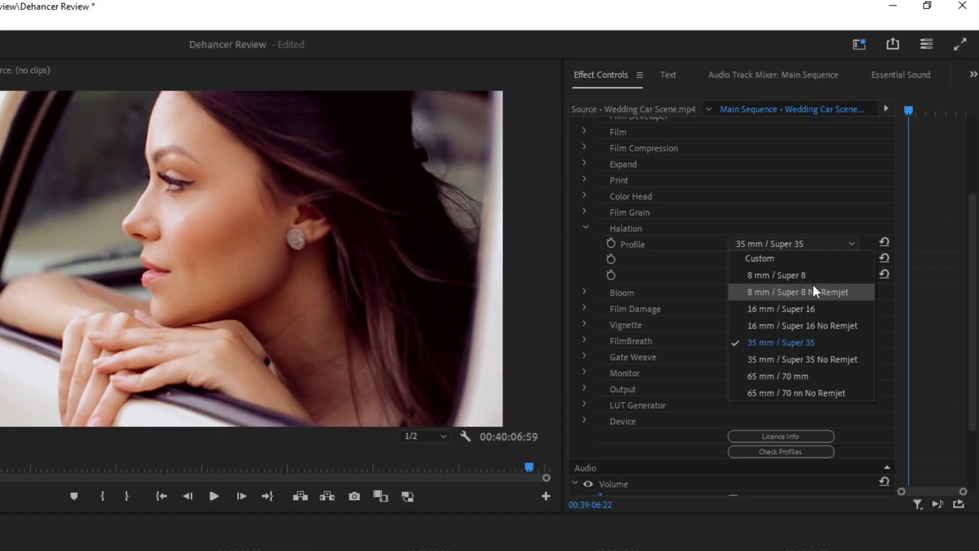
{"action": "left_click", "coordinate": [812, 323]}
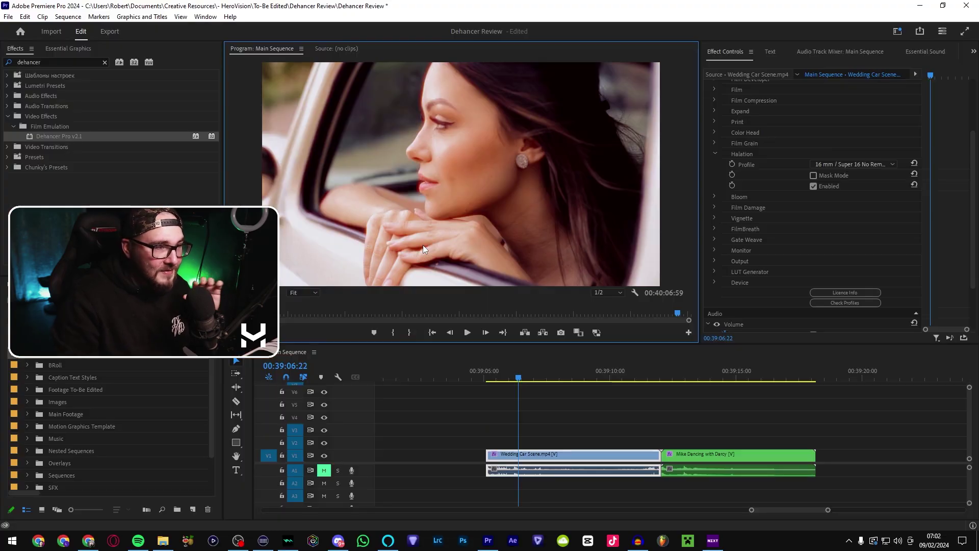
- Try 8 mm and Custom halation (Local Diffusion 0.0), then return to 16 mm / Super 16 No Remjet
{"action": "left_click", "coordinate": [861, 165]}
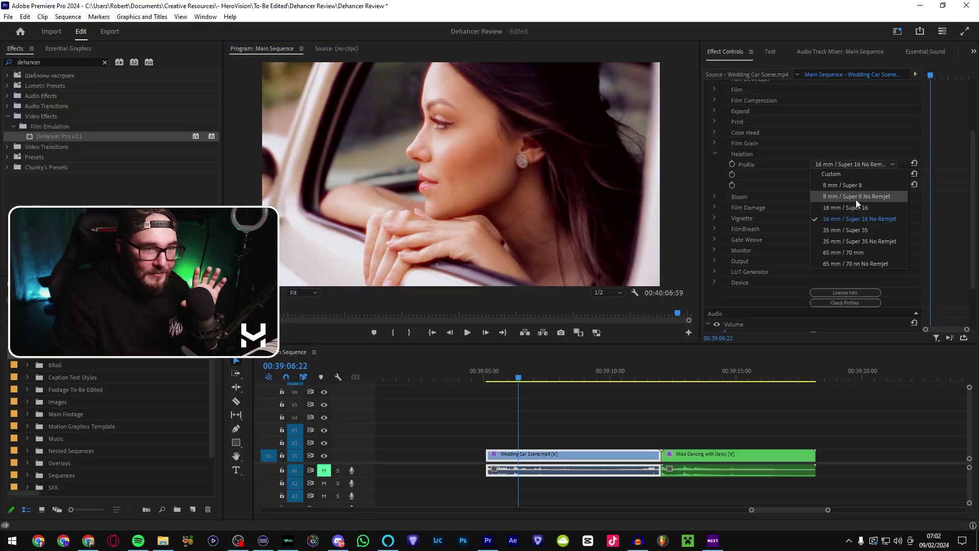
{"action": "left_click", "coordinate": [856, 199]}
{"action": "left_click", "coordinate": [876, 166]}
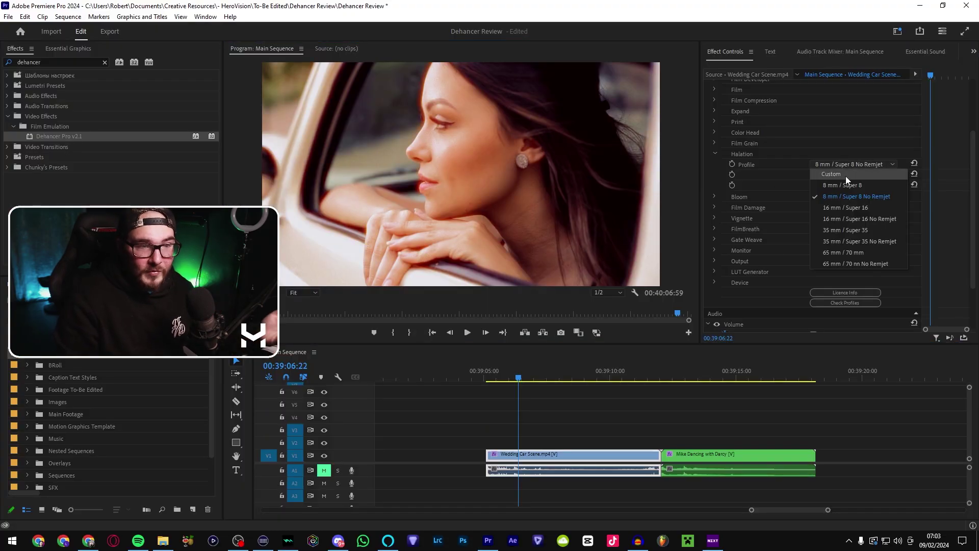
{"action": "left_click", "coordinate": [845, 176]}
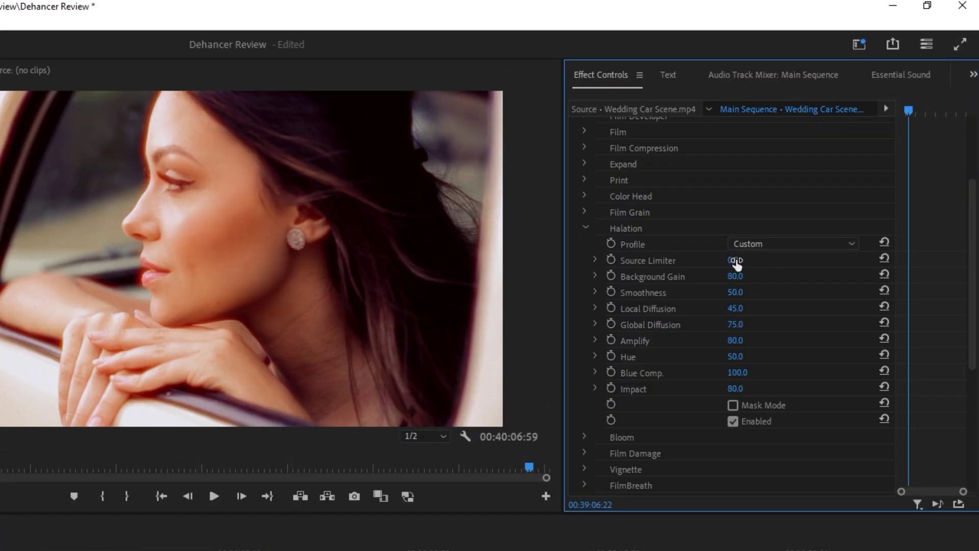
{"action": "left_click_drag", "start_coordinate": [733, 259], "coordinate": [816, 260]}
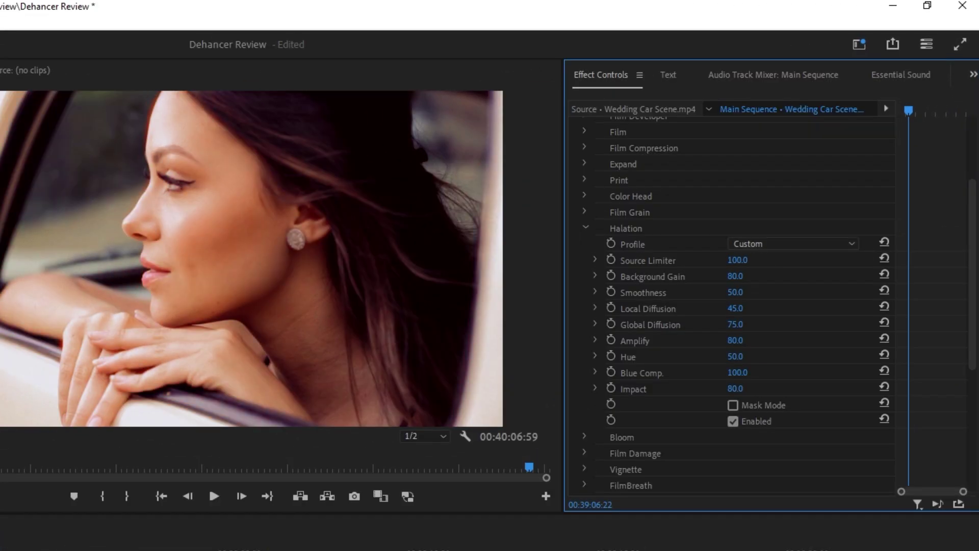
{"action": "mouse_move", "coordinate": [735, 260]}
{"action": "left_mouse_down"}
{"action": "mouse_move", "coordinate": [704, 259]}
{"action": "mouse_move", "coordinate": [719, 259]}
{"action": "left_mouse_up"}
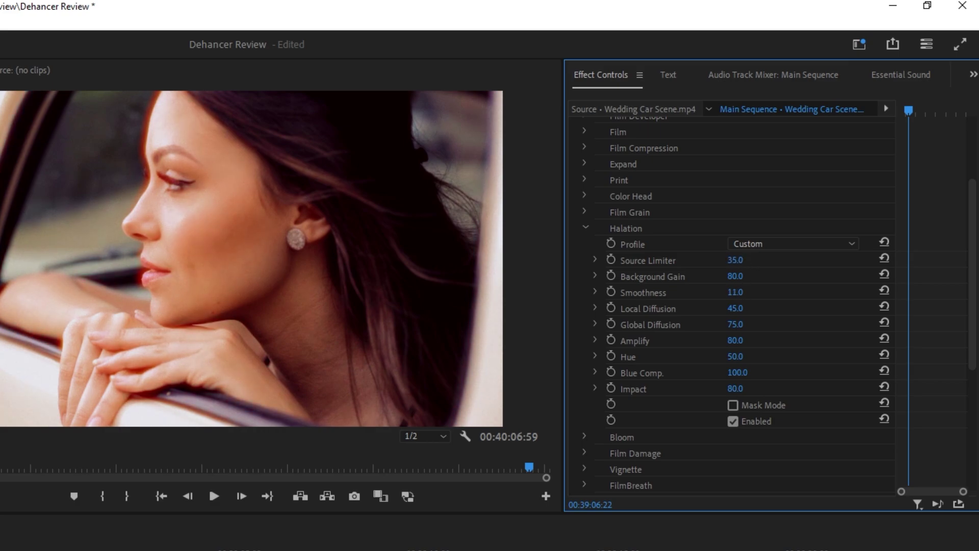
{"action": "left_click_drag", "start_coordinate": [735, 308], "coordinate": [704, 308]}
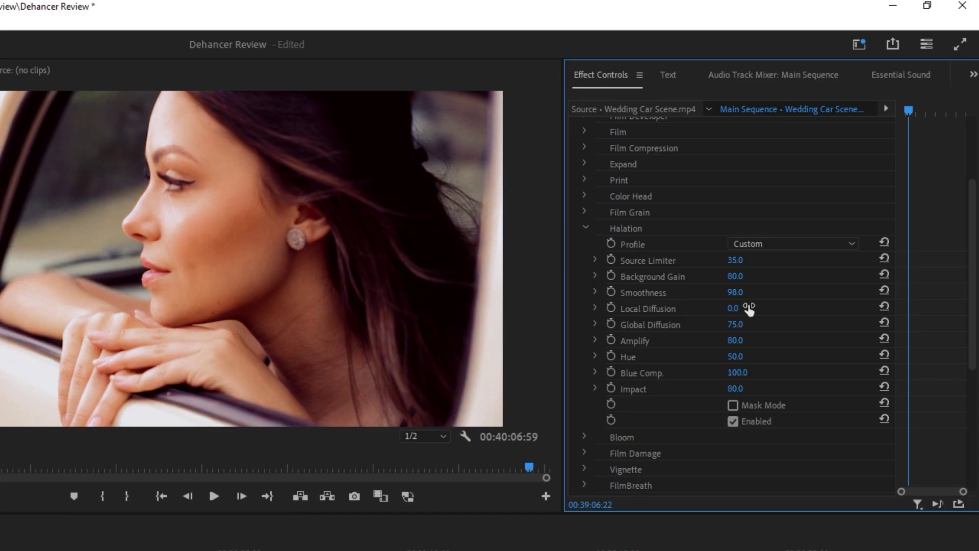
{"action": "left_click", "coordinate": [793, 244]}
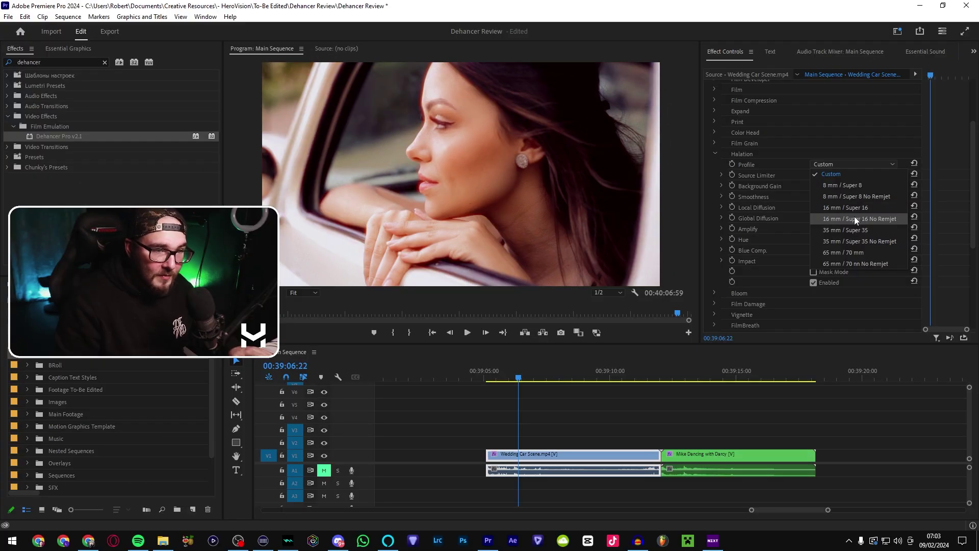
{"action": "left_click", "coordinate": [855, 219]}
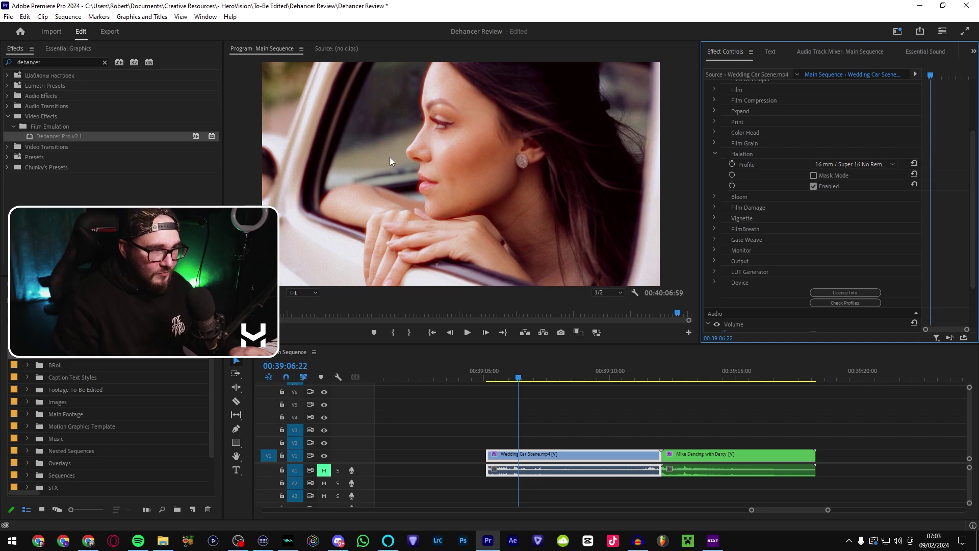
- Expand Bloom and select the Mike Dancing with Darcy clip on the timeline
{"action": "left_click", "coordinate": [813, 198]}
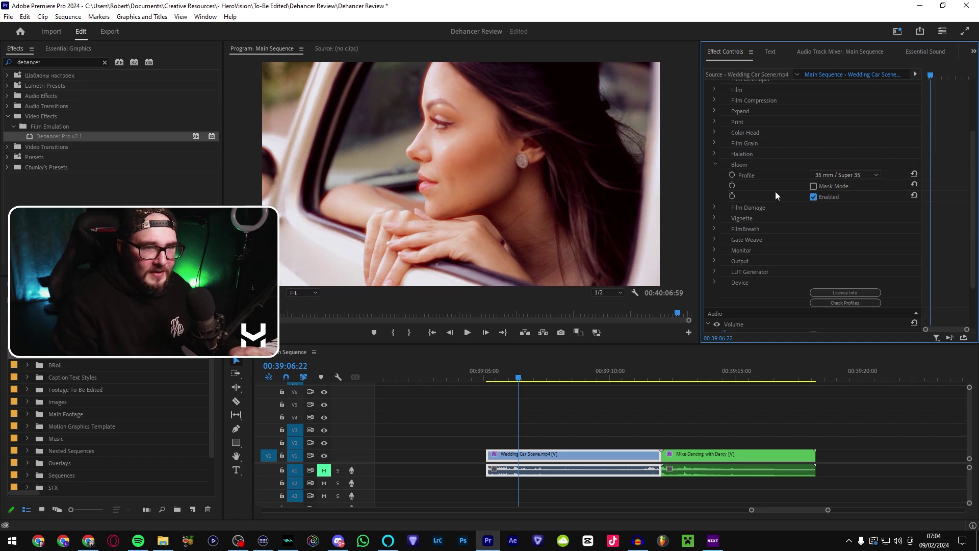
{"action": "left_click", "coordinate": [707, 376]}
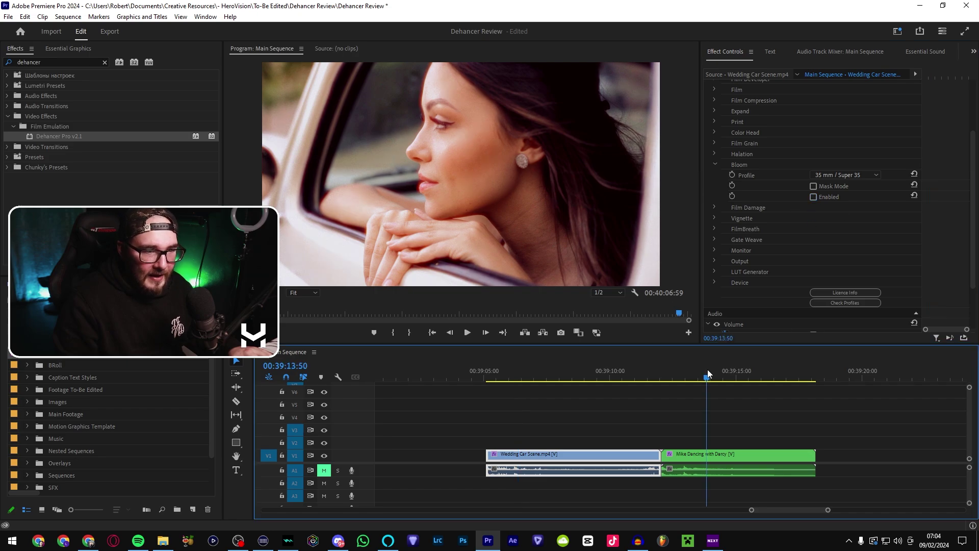
{"action": "left_click", "coordinate": [756, 454]}
- Toggle Bloom off and on repeatedly to compare the glow
{"action": "scroll", "coordinate": [785, 274], "scroll_direction": "down", "scroll_amount": 5}
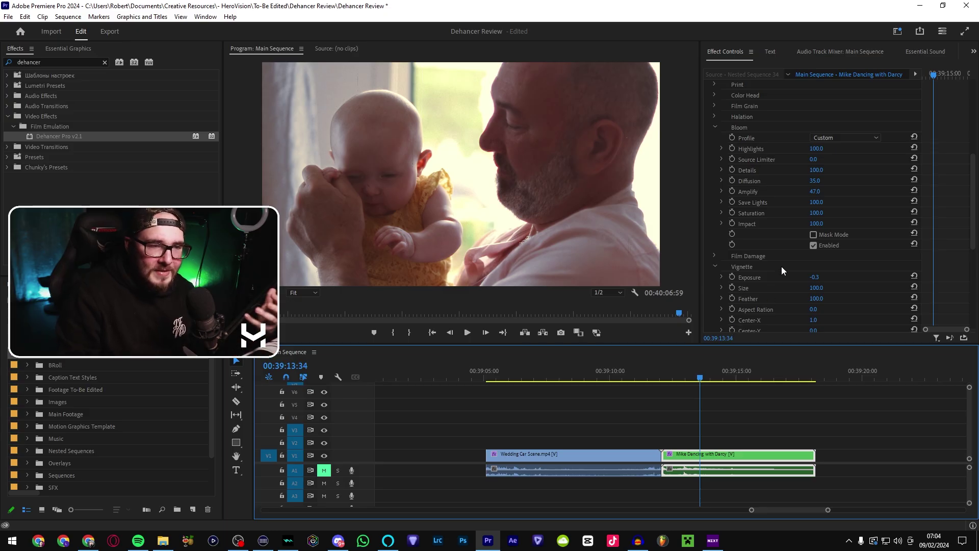
{"action": "left_click", "coordinate": [813, 246]}
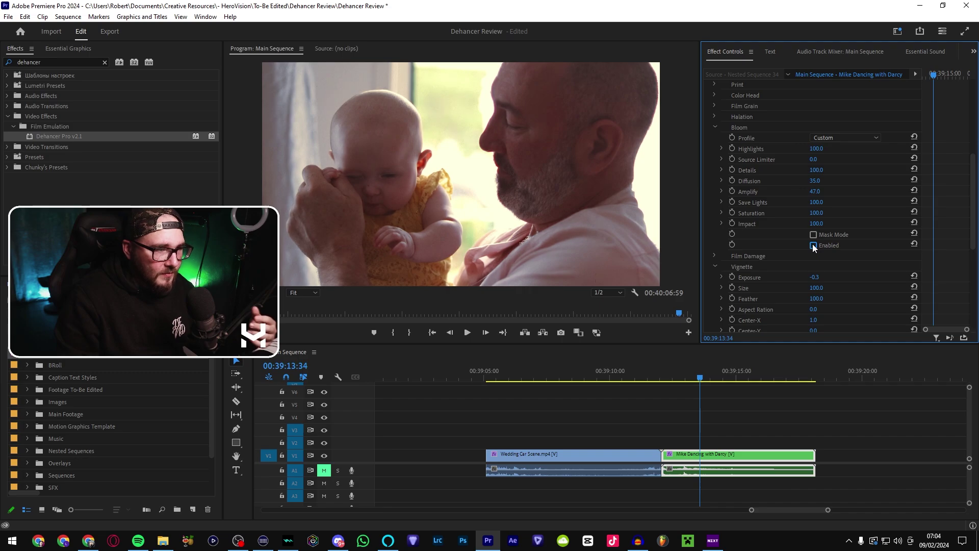
{"action": "left_click", "coordinate": [813, 246]}
{"action": "left_click", "coordinate": [813, 245]}
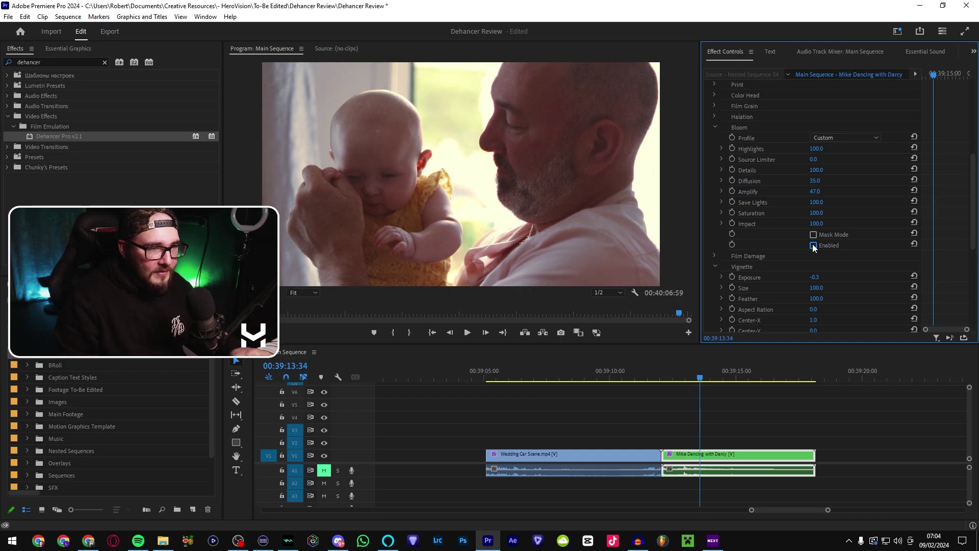
{"action": "left_click", "coordinate": [813, 245]}
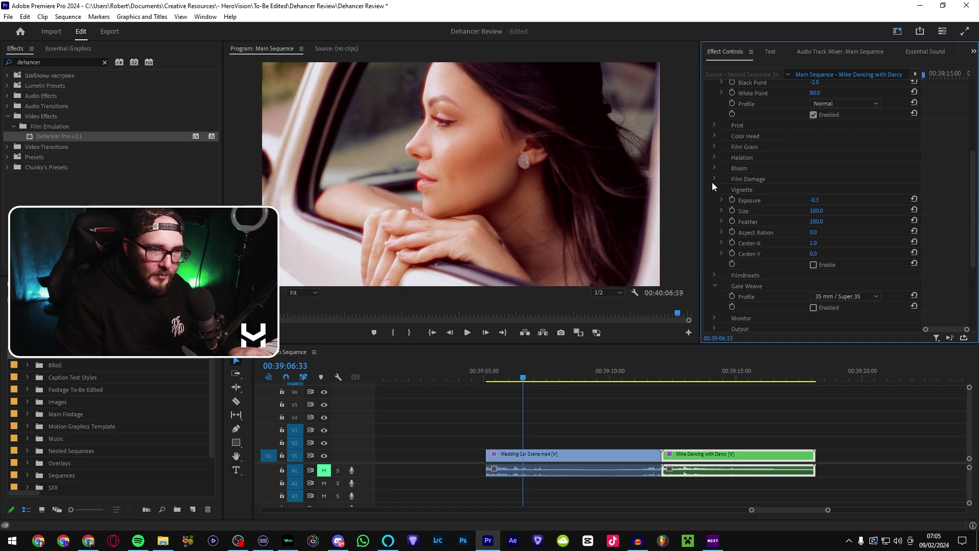
- Expand Film Damage and settle on the 16 mm / Super 16 profile after trying 8 mm / Super 8
{"action": "left_click", "coordinate": [714, 178]}
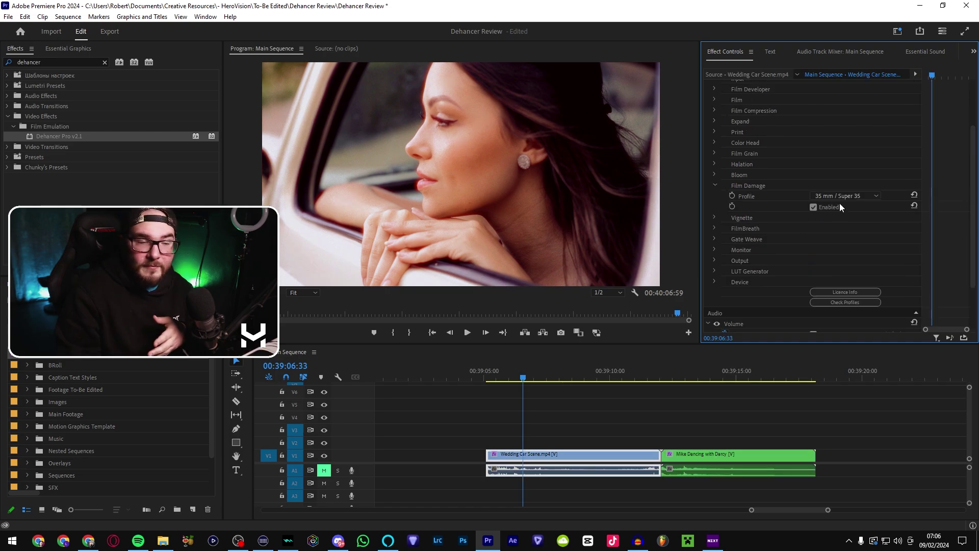
{"action": "left_click", "coordinate": [840, 197]}
{"action": "left_click", "coordinate": [834, 218]}
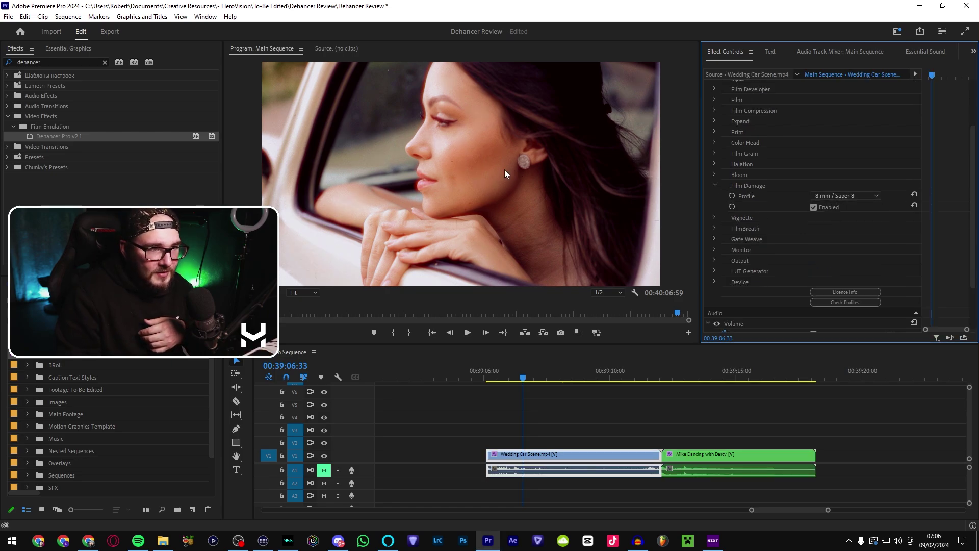
{"action": "left_click", "coordinate": [852, 198]}
{"action": "left_click", "coordinate": [856, 228]}
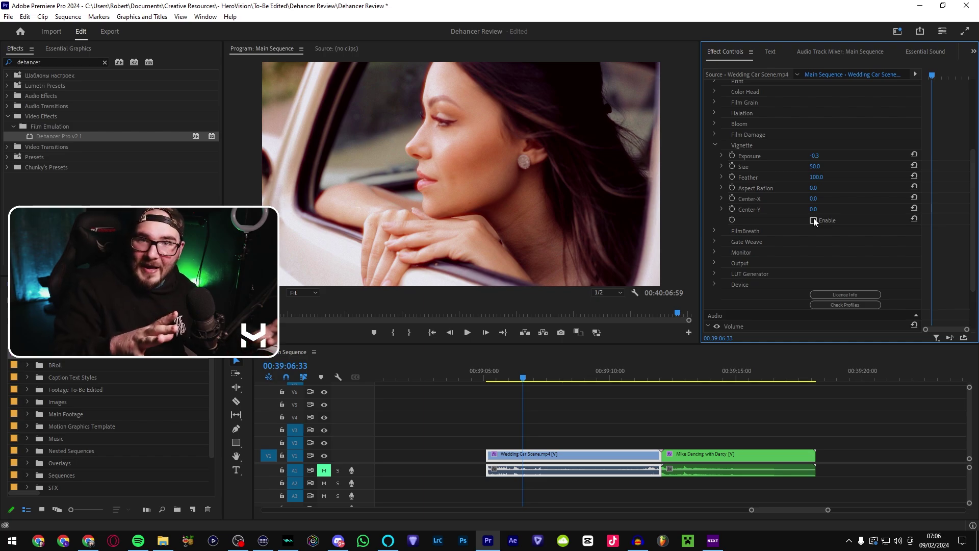
- Enable the Vignette, scrub its Exposure toward -0.8 and adjust its centre position
{"action": "left_click", "coordinate": [813, 220]}
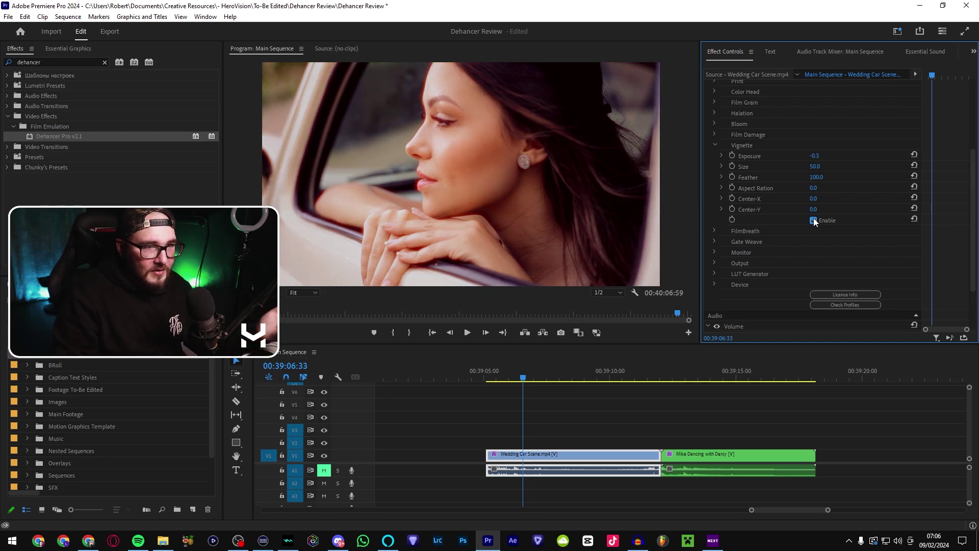
{"action": "mouse_move", "coordinate": [815, 156]}
{"action": "left_mouse_down"}
{"action": "mouse_move", "coordinate": [806, 156]}
{"action": "mouse_move", "coordinate": [824, 155]}
{"action": "left_mouse_up"}
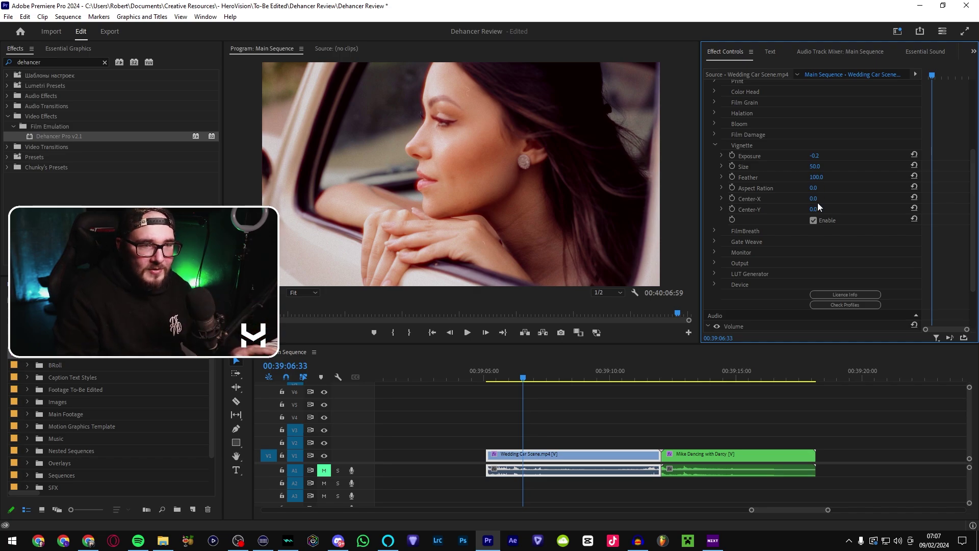
{"action": "left_click_drag", "start_coordinate": [815, 155], "coordinate": [824, 156]}
{"action": "left_click_drag", "start_coordinate": [813, 198], "coordinate": [807, 199]}
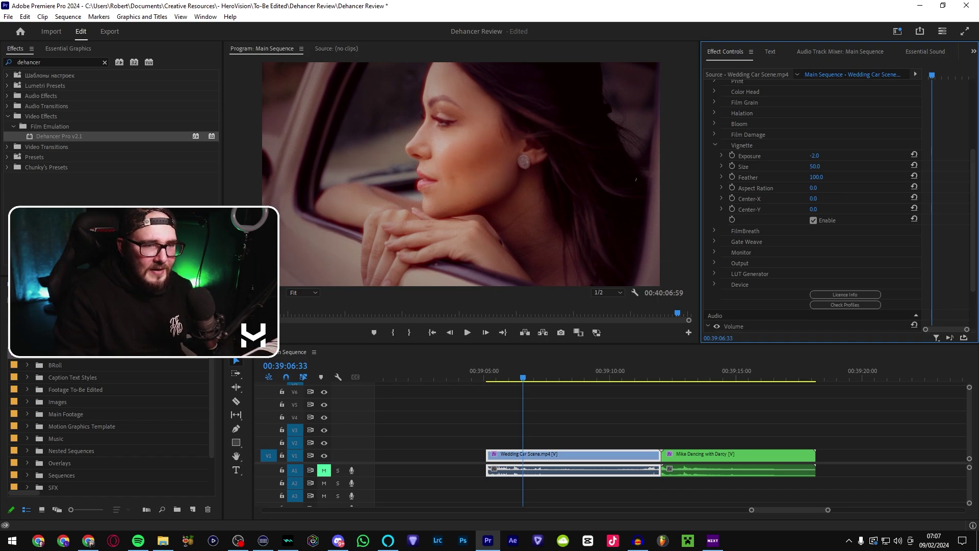
{"action": "left_click_drag", "start_coordinate": [813, 209], "coordinate": [814, 209]}
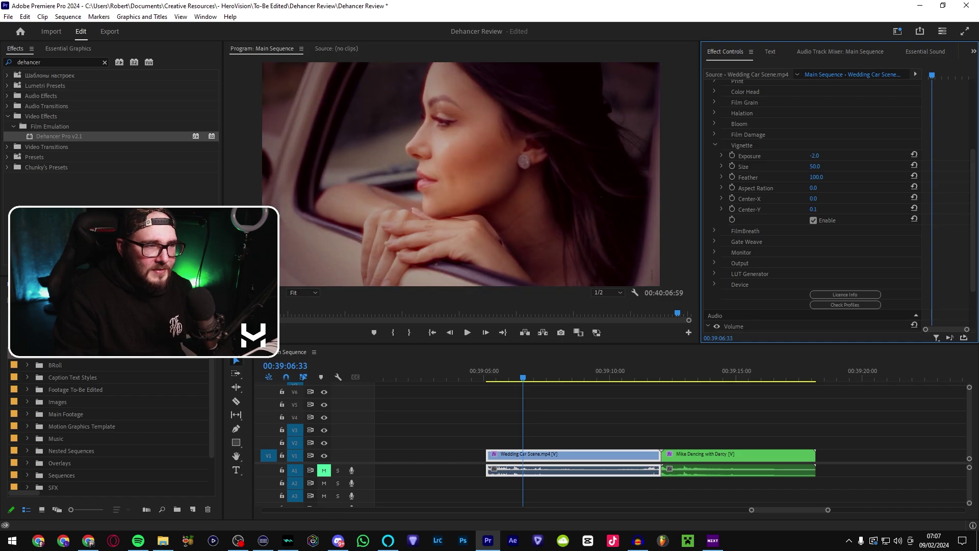
{"action": "left_click_drag", "start_coordinate": [815, 155], "coordinate": [822, 156]}
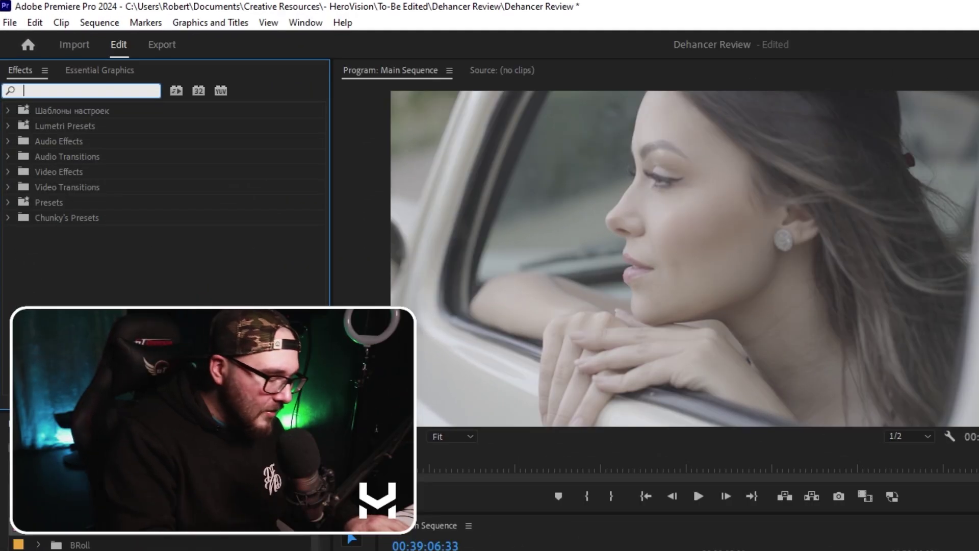
- Add a Spotlight effect to the clip and position its lit area on the face
{"action": "type", "text": "spotlight"}
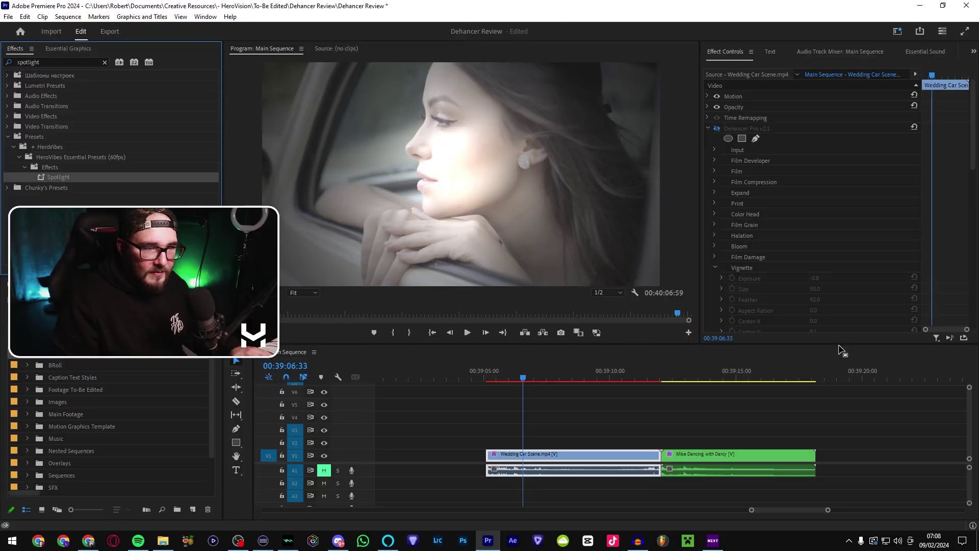
{"action": "left_click_drag", "start_coordinate": [843, 351], "coordinate": [810, 283]}
{"action": "left_click", "coordinate": [790, 236]}
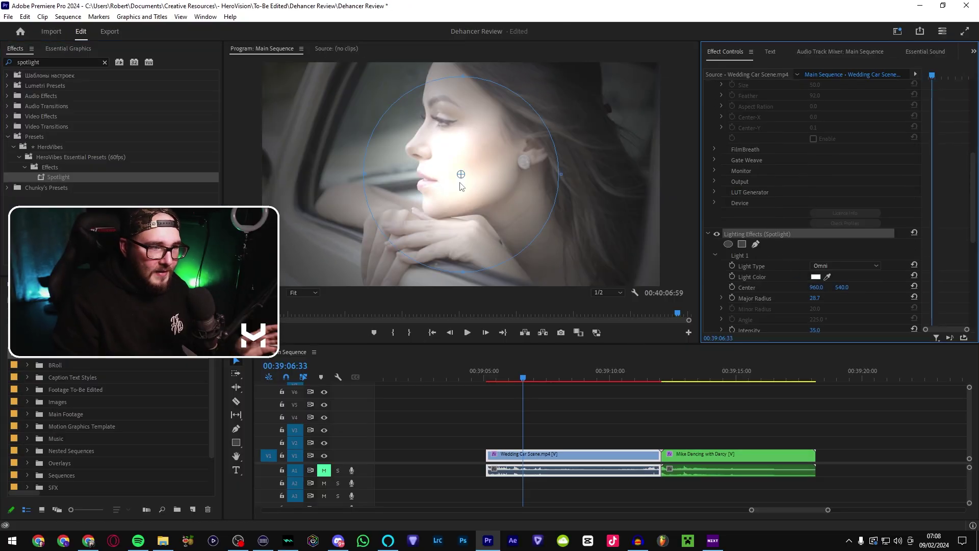
{"action": "left_click_drag", "start_coordinate": [462, 175], "coordinate": [443, 146]}
{"action": "left_click_drag", "start_coordinate": [347, 140], "coordinate": [444, 131]}
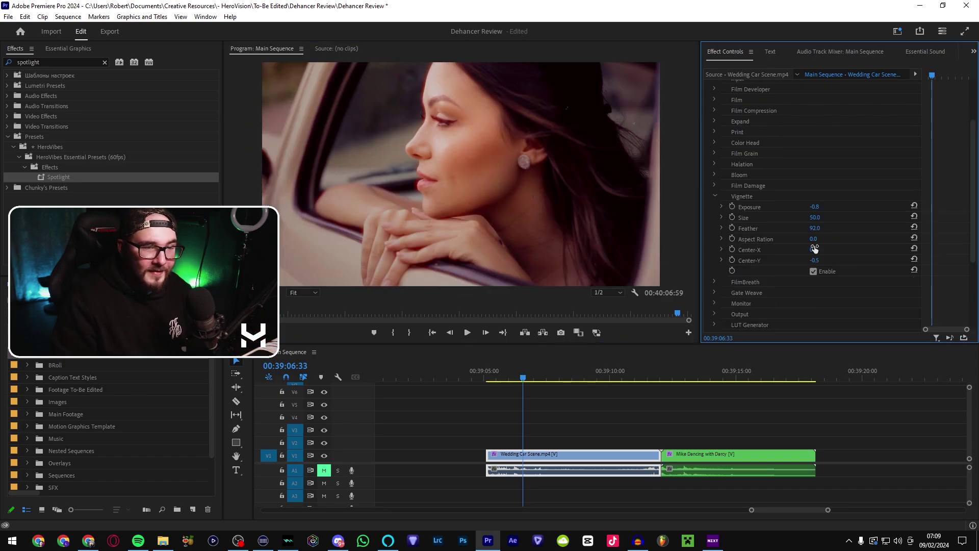
- Set vignette Center-X to -1.0, then shift it back toward the middle and collapse Vignette
{"action": "type", "text": "-1"}
{"action": "key", "text": "Return"}
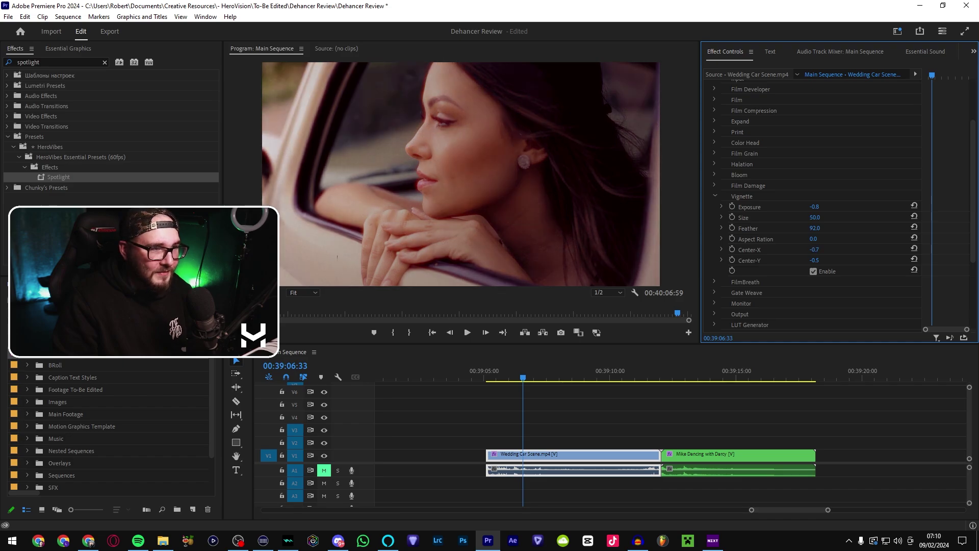
{"action": "left_click_drag", "start_coordinate": [815, 249], "coordinate": [825, 249]}
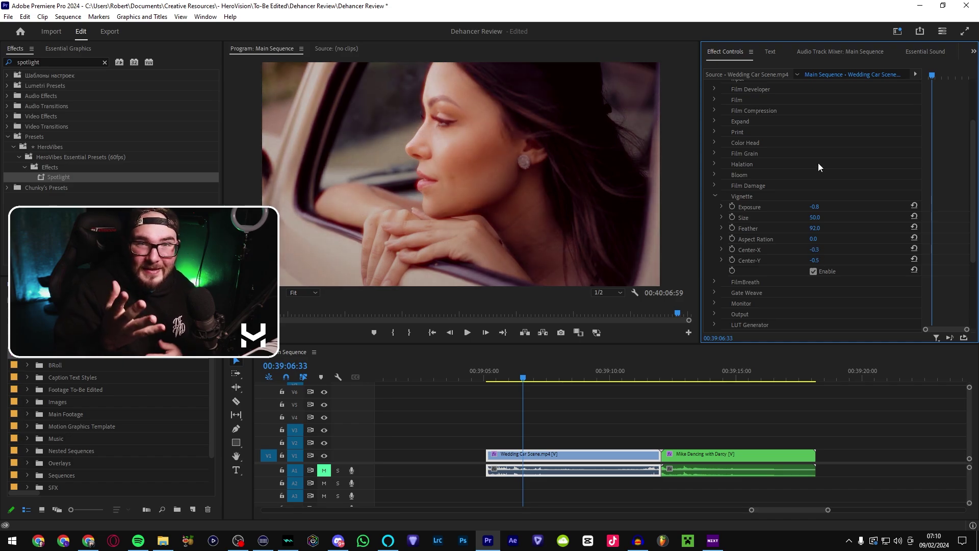
{"action": "left_click", "coordinate": [715, 196]}
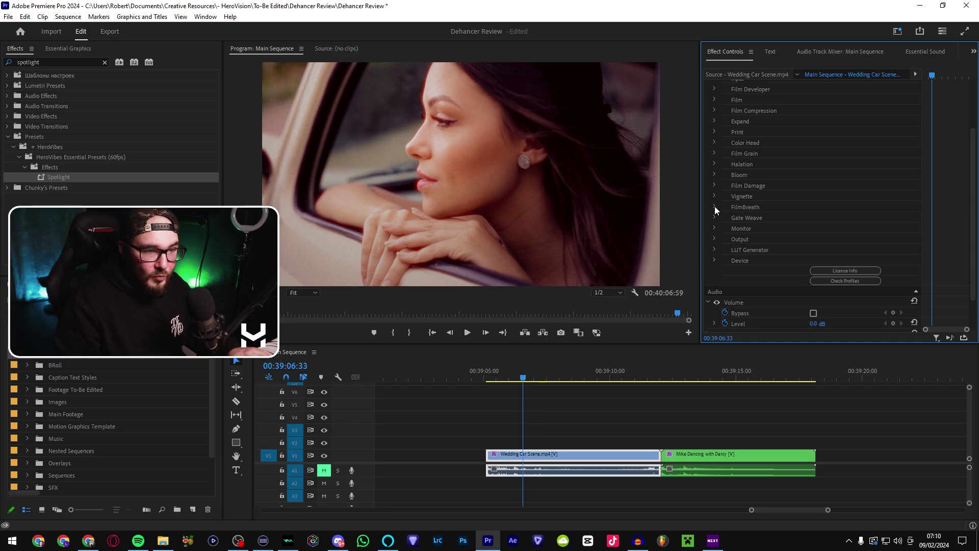
- Set FilmBreath to the 16 mm / Super 16 profile
{"action": "left_click", "coordinate": [714, 206]}
{"action": "left_click", "coordinate": [831, 217]}
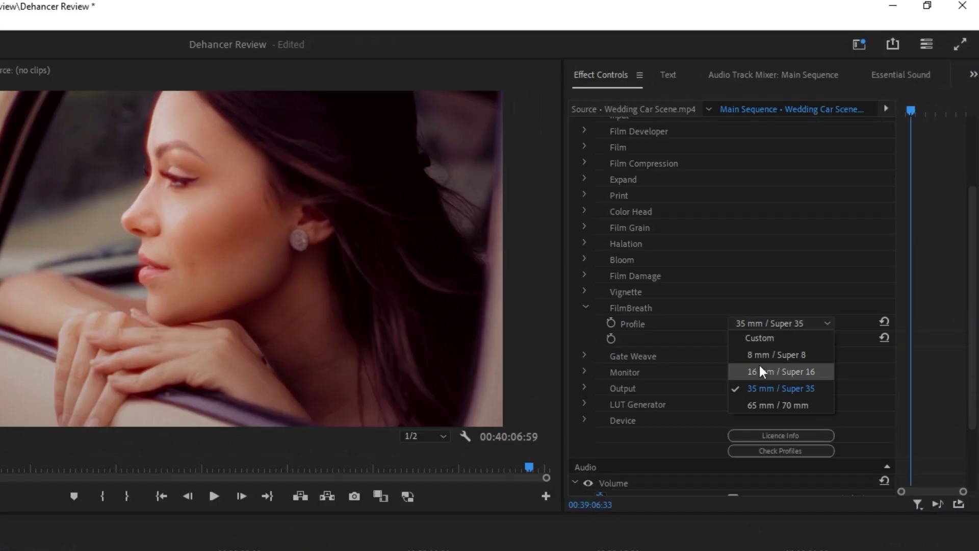
{"action": "left_click", "coordinate": [760, 369]}
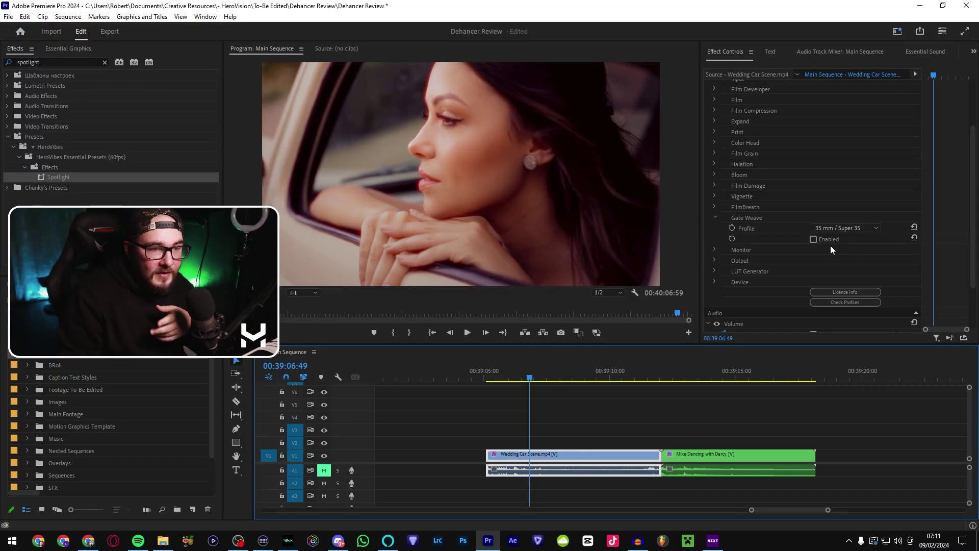
- Enable Gate Weave and settle on the 65 mm / 70 mm profile after trying other sizes
{"action": "left_click", "coordinate": [832, 229]}
{"action": "left_click", "coordinate": [841, 259]}
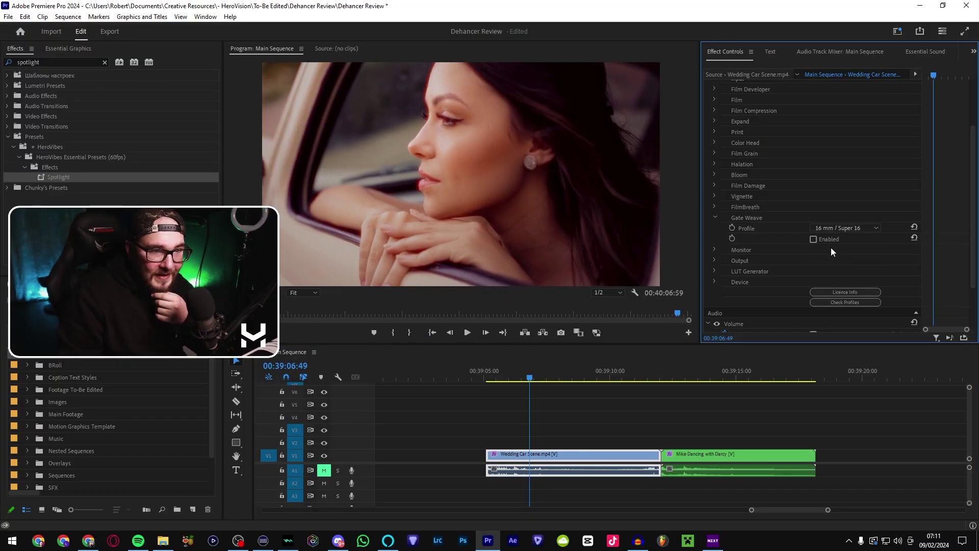
{"action": "left_click", "coordinate": [816, 239]}
{"action": "left_click", "coordinate": [827, 230]}
{"action": "left_click", "coordinate": [828, 247]}
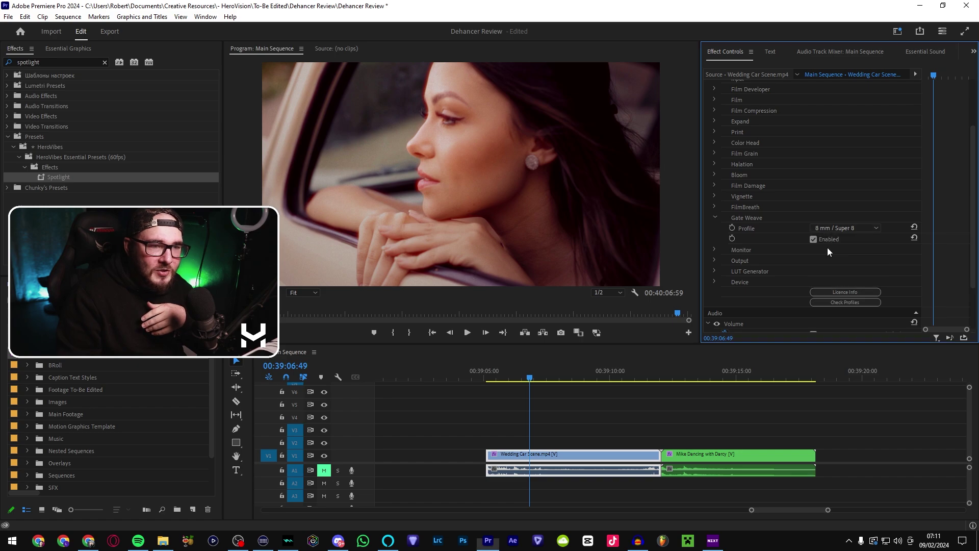
{"action": "left_click", "coordinate": [834, 228]}
{"action": "left_click", "coordinate": [831, 270]}
{"action": "left_click", "coordinate": [839, 229]}
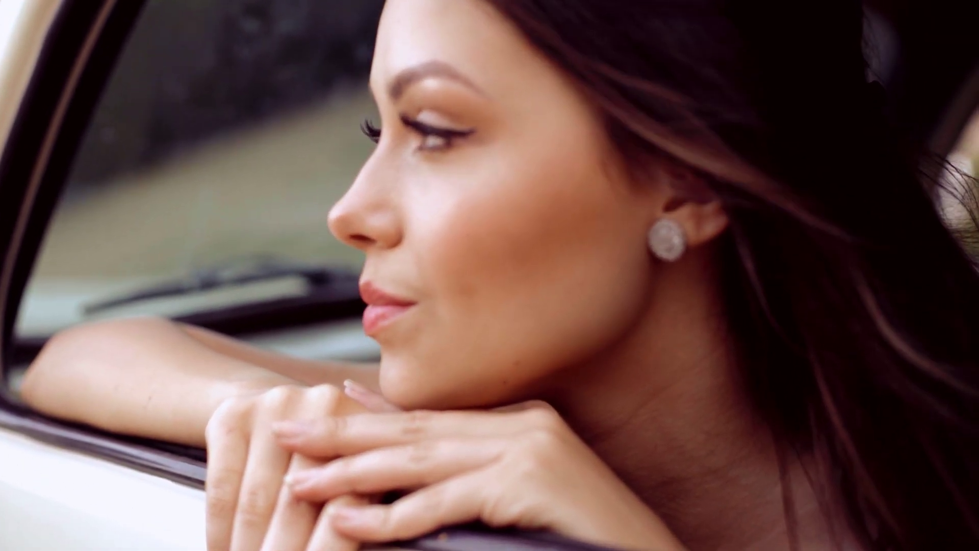
{"action": "left_click", "coordinate": [840, 244]}
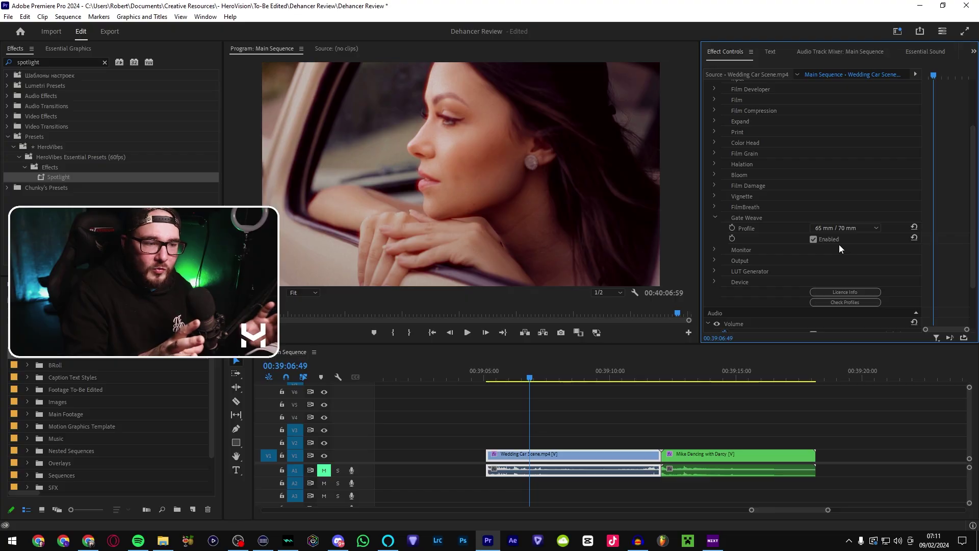
{"action": "scroll", "coordinate": [780, 209], "scroll_direction": "up", "scroll_amount": 2}
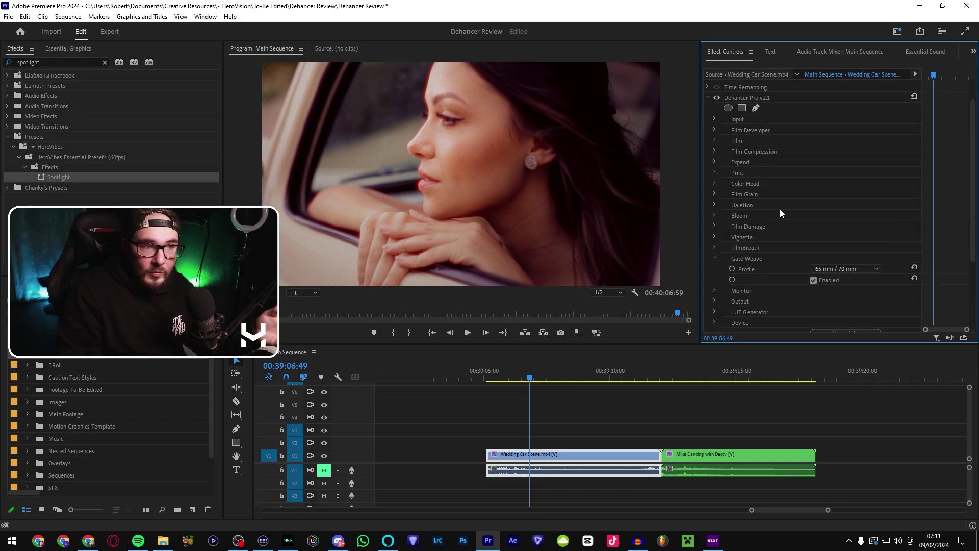
{"action": "left_click", "coordinate": [749, 99]}
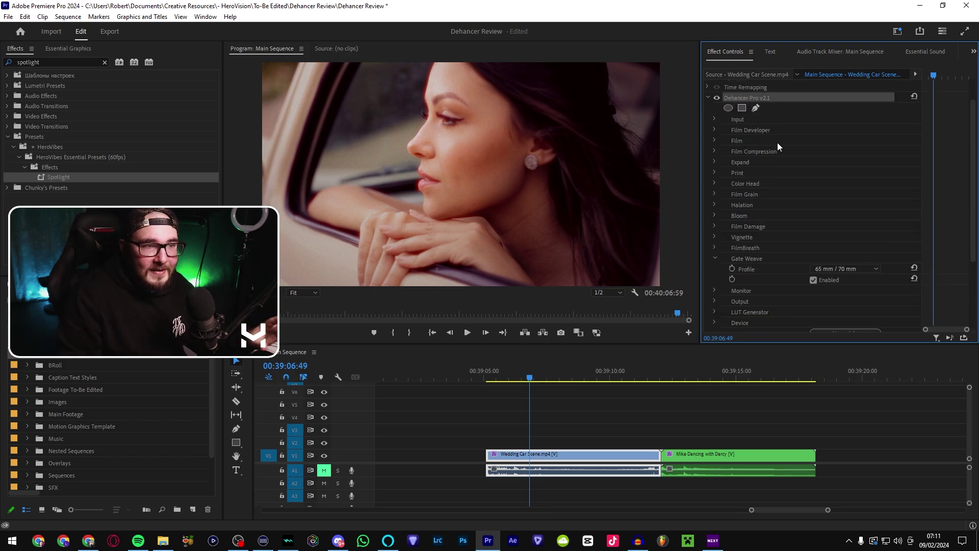
{"action": "scroll", "coordinate": [780, 158], "scroll_direction": "down", "scroll_amount": 3}
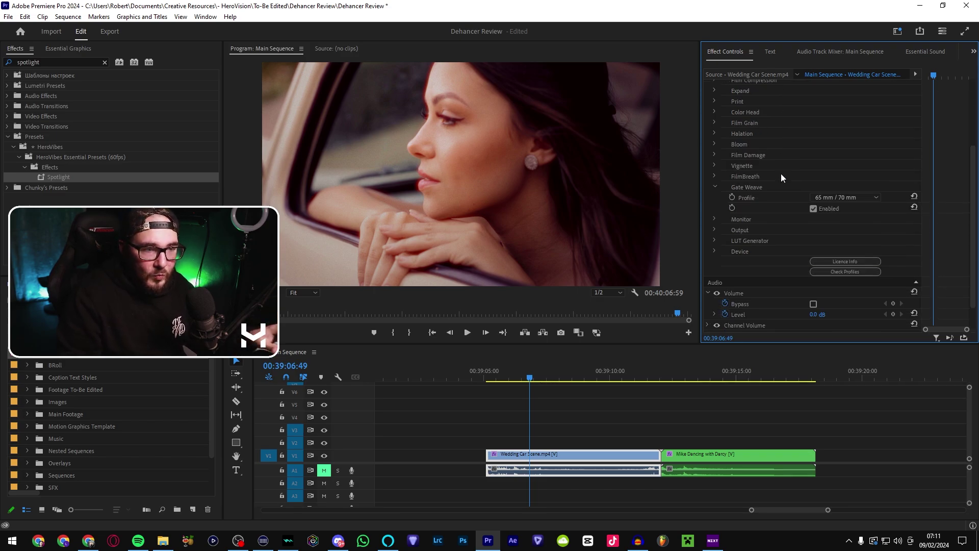
{"action": "left_click", "coordinate": [716, 186]}
- Keyframe Output's Total Impact from 0 at the start to 100 later in the clip
{"action": "left_click", "coordinate": [714, 229]}
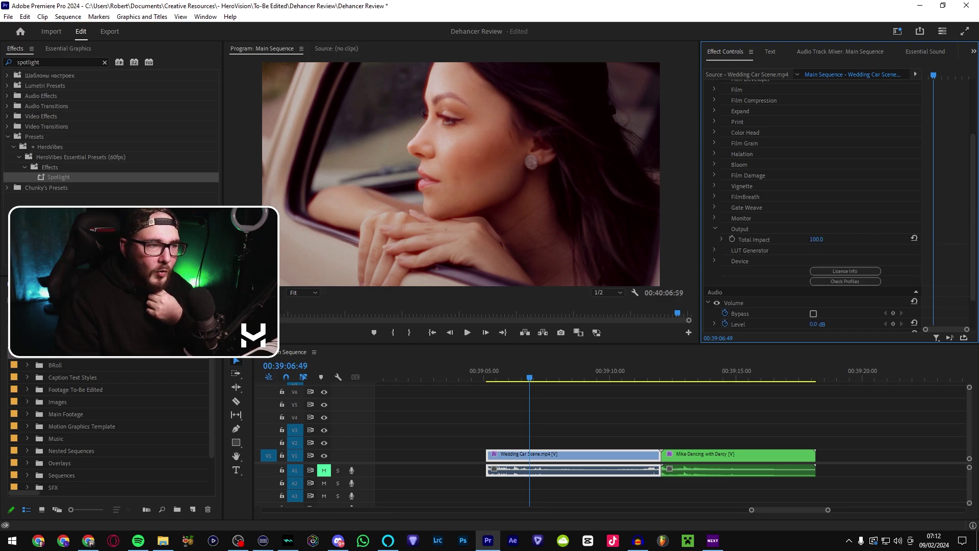
{"action": "left_click_drag", "start_coordinate": [813, 239], "coordinate": [842, 239]}
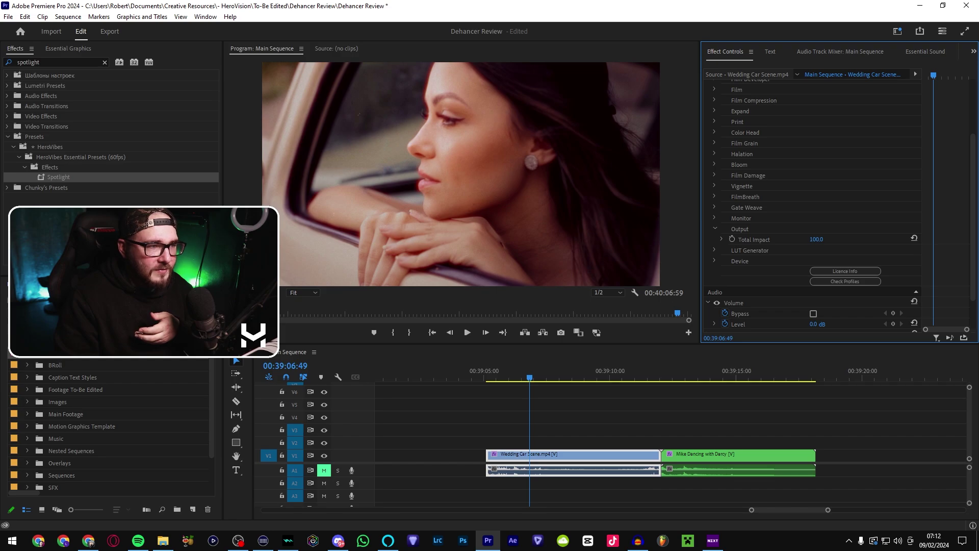
{"action": "key", "text": "ctrl+z"}
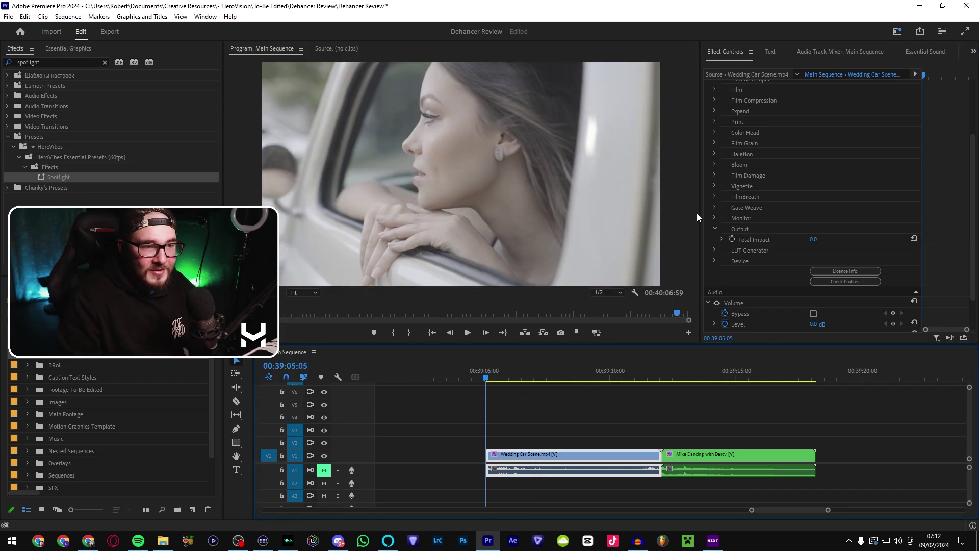
{"action": "left_click", "coordinate": [732, 237]}
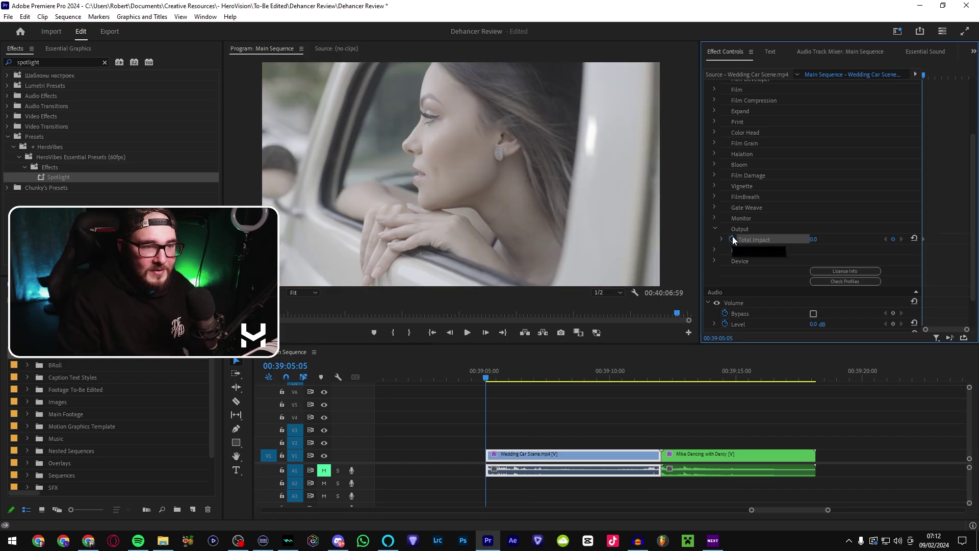
{"action": "left_click", "coordinate": [566, 367]}
{"action": "left_click", "coordinate": [815, 240]}
{"action": "type", "text": "100"}
{"action": "key", "text": "Return"}
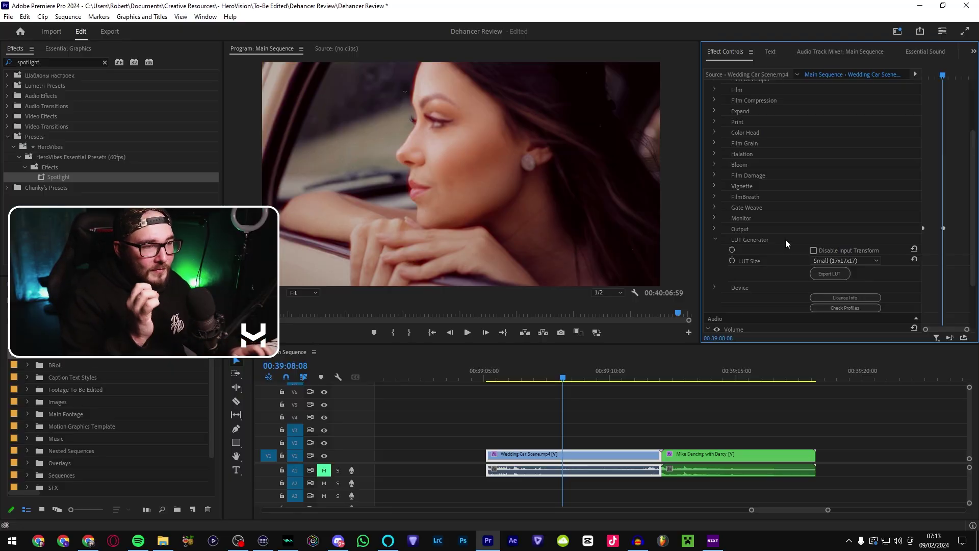
- Set LUT Size to Normal (33x33x33) and place a Wedding Car Scene copy on V2
{"action": "left_click", "coordinate": [847, 261]}
{"action": "left_click", "coordinate": [839, 282]}
{"action": "left_click", "coordinate": [27, 389]}
{"action": "left_click_drag", "start_coordinate": [84, 377], "coordinate": [380, 442]}
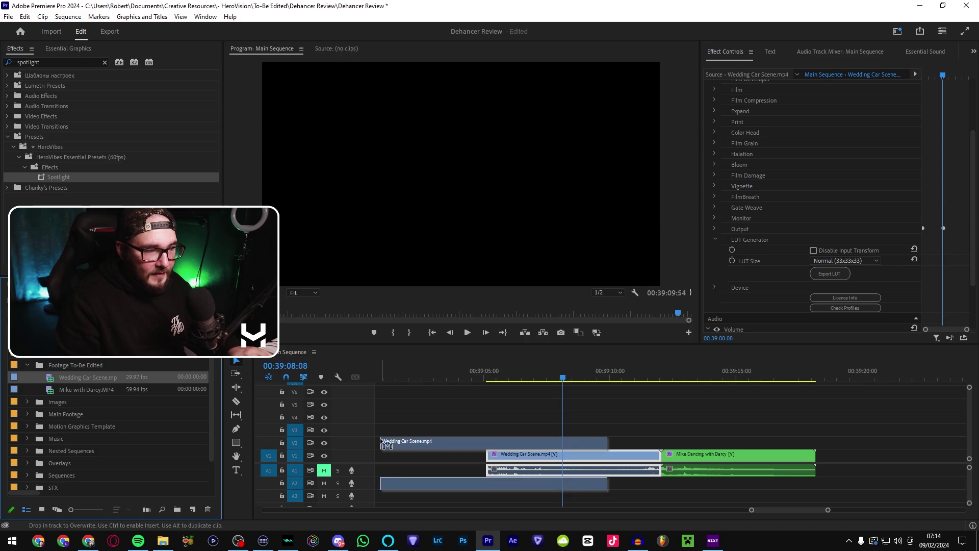
{"action": "left_click_drag", "start_coordinate": [411, 376], "coordinate": [455, 372]}
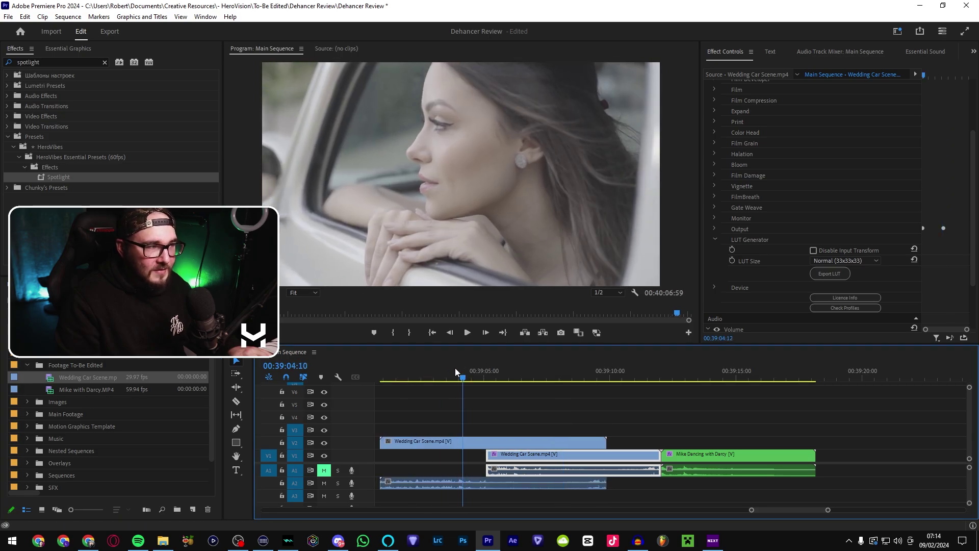
- Apply Lumetri Color to the V2 copy and load the Dehancer Kodak LUT as Input LUT
{"action": "double_click", "coordinate": [52, 62]}
{"action": "type", "text": "lumetri col"}
{"action": "left_click_drag", "start_coordinate": [427, 401], "coordinate": [434, 441]}
{"action": "left_click", "coordinate": [844, 171]}
{"action": "left_click", "coordinate": [857, 236]}
{"action": "double_click", "coordinate": [175, 91]}
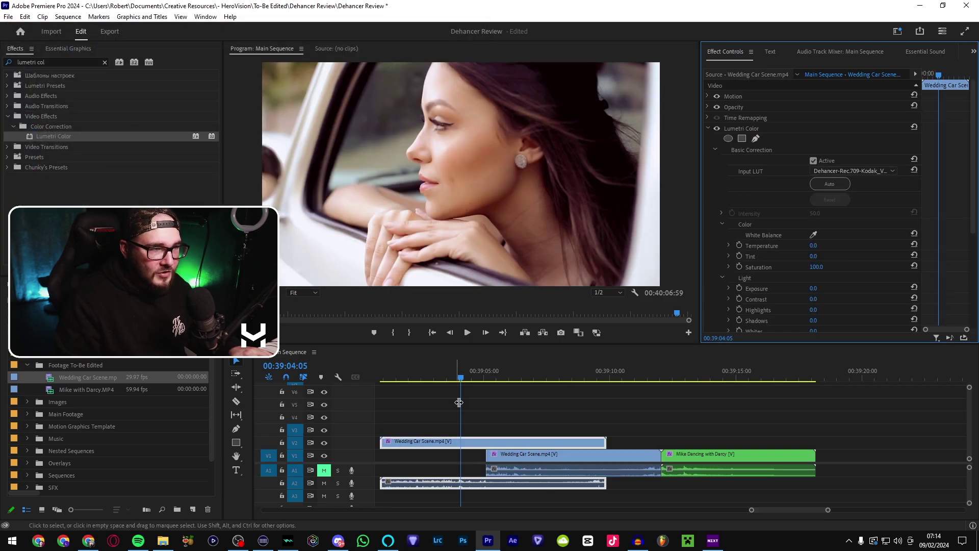
{"action": "mouse_move", "coordinate": [460, 380]}
{"action": "left_mouse_down"}
{"action": "mouse_move", "coordinate": [437, 381]}
{"action": "mouse_move", "coordinate": [473, 382]}
{"action": "left_mouse_up"}
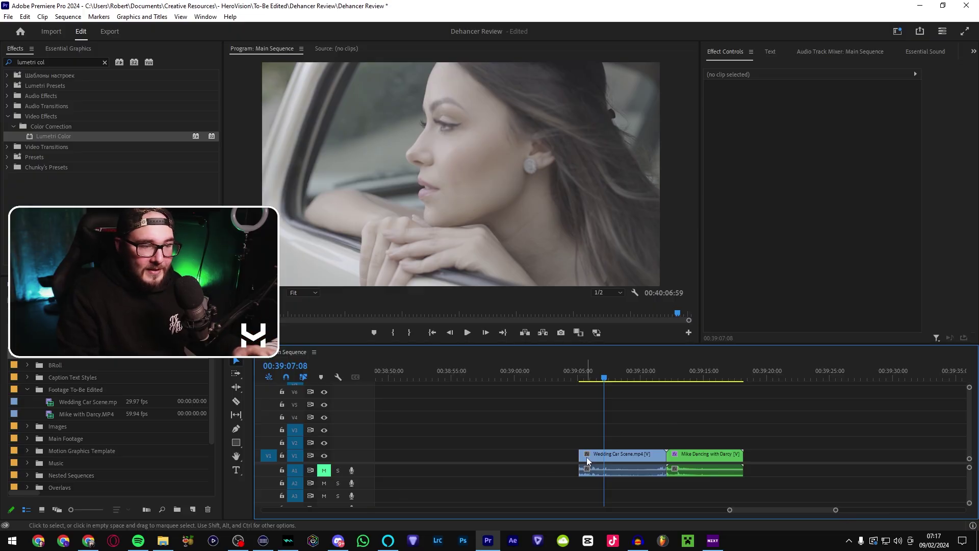
- Drag an Adjustment Layer onto V2 above the Wedding Car Scene clip
{"action": "left_click_drag", "start_coordinate": [459, 408], "coordinate": [665, 442]}
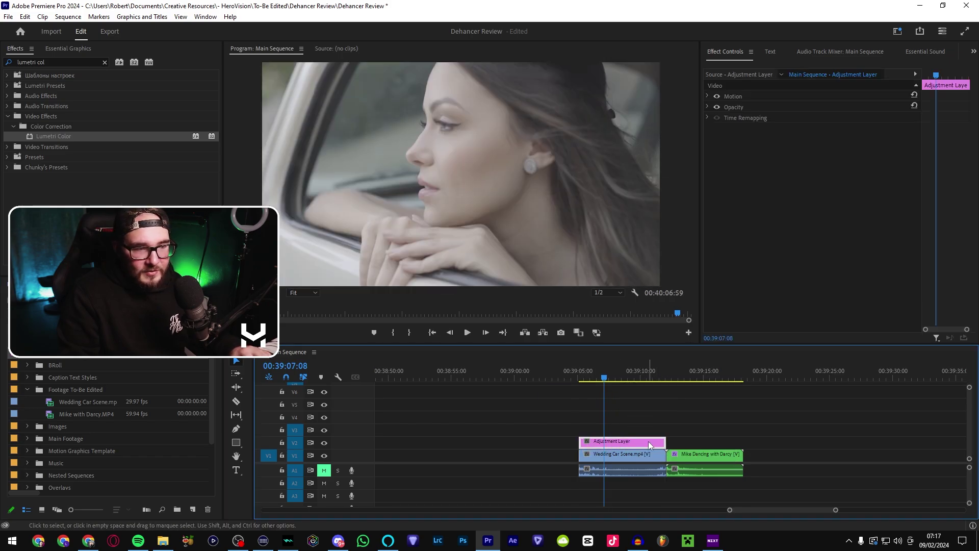
{"action": "scroll", "coordinate": [786, 180], "scroll_direction": "down", "scroll_amount": 3}
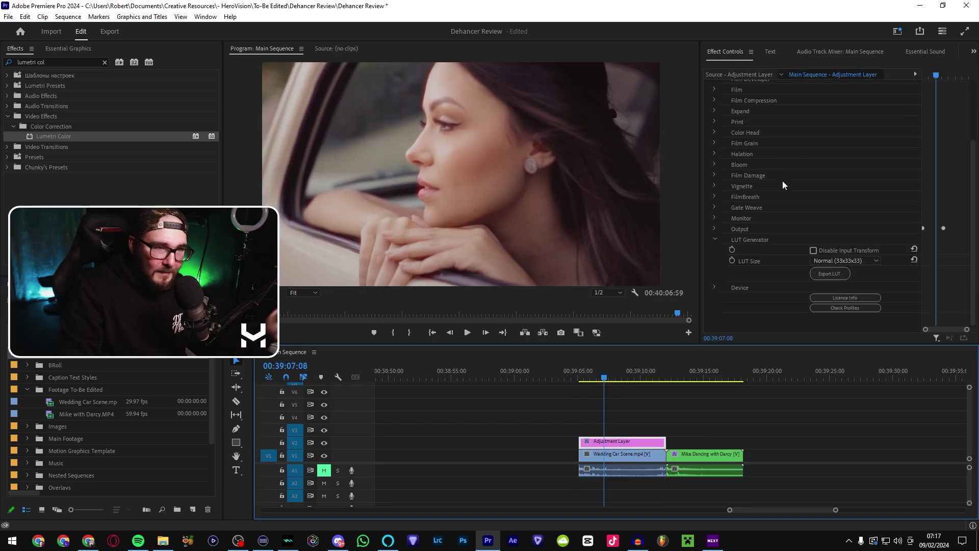